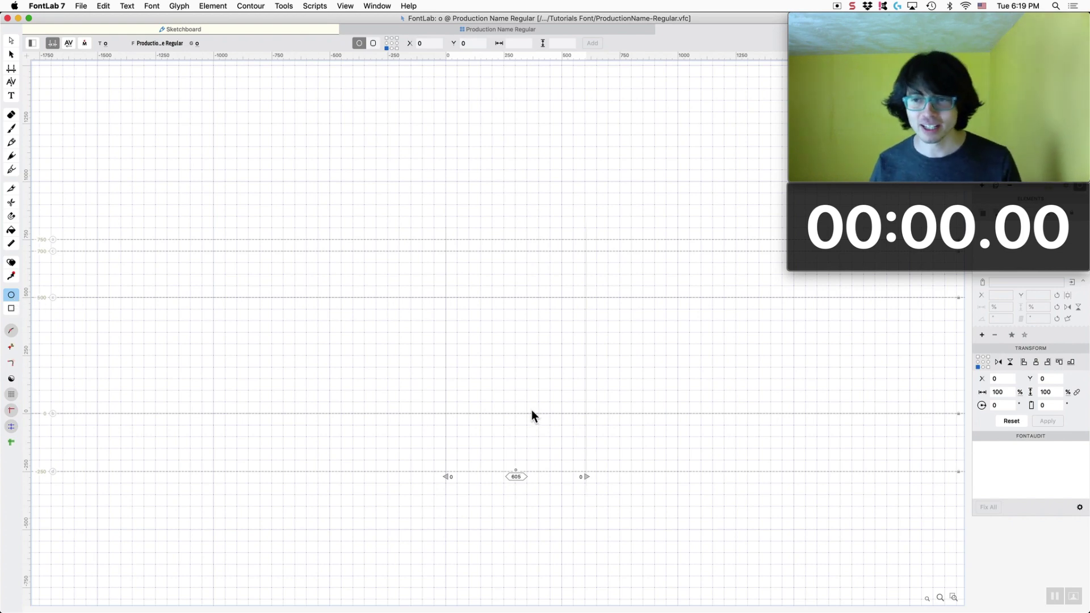
Start the timer in Good Stopwatch and return to the empty o glyph in FontLab
left_click(982, 238)
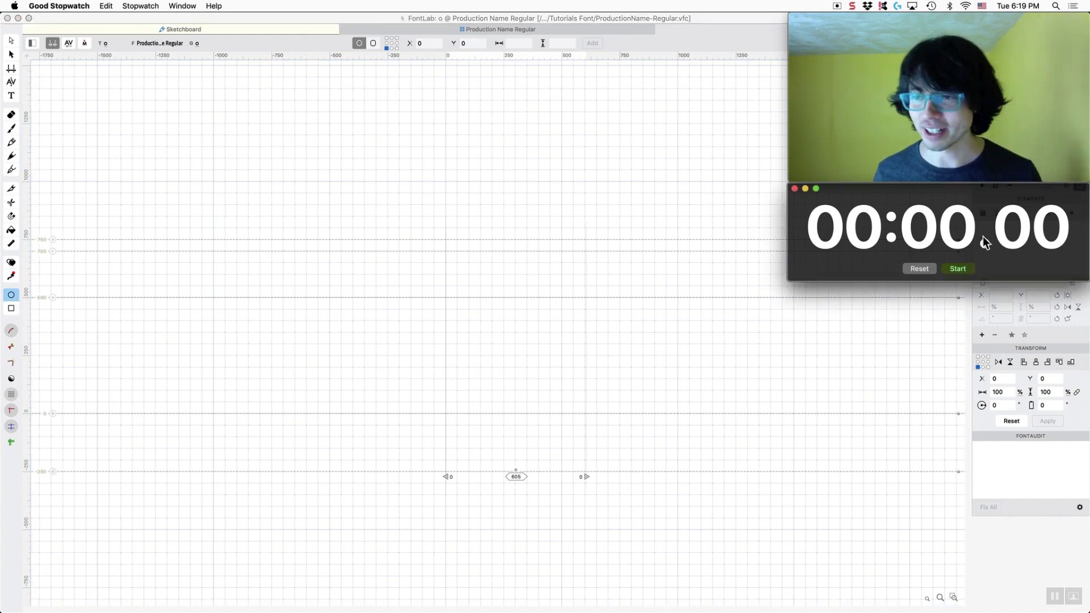
left_click(960, 272)
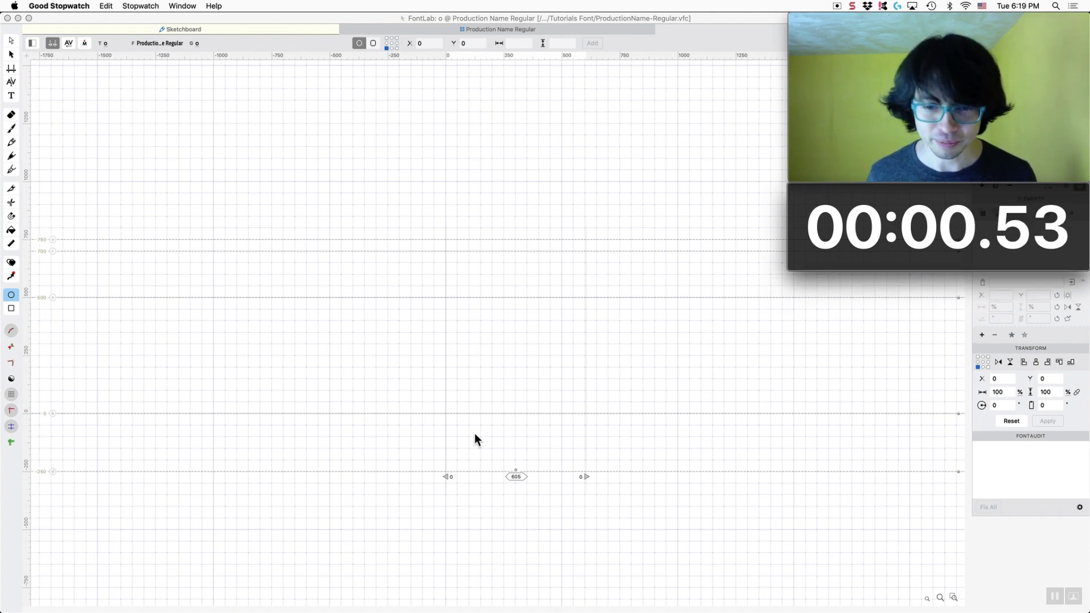
left_click(480, 434)
Add a filled oval 500 wide and 530 high, anchored by its bottom centre at 296, -15
left_click(507, 413)
key("Escape")
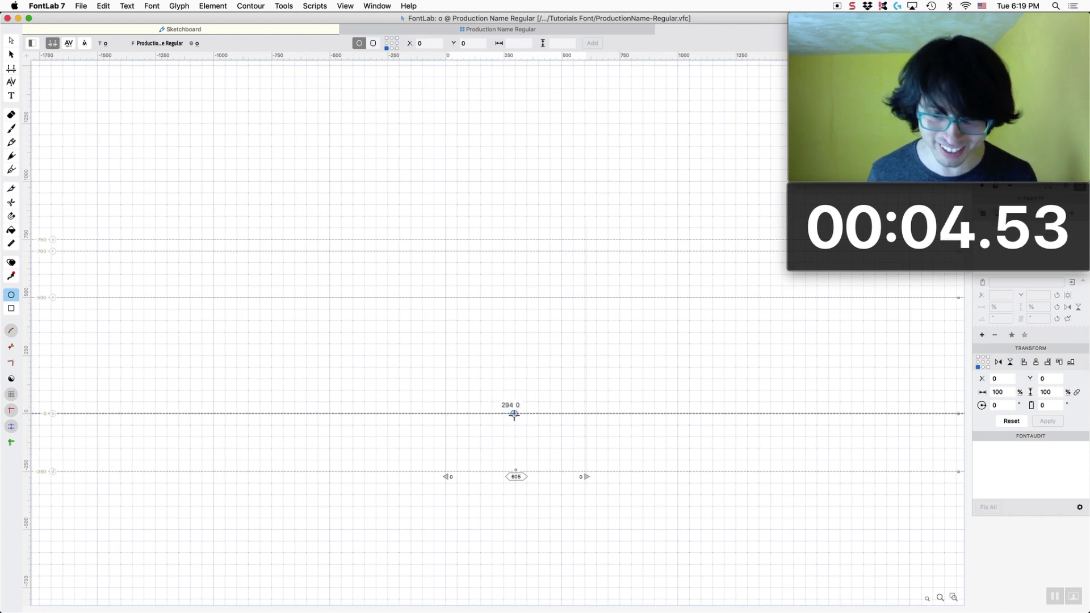
left_click(515, 418)
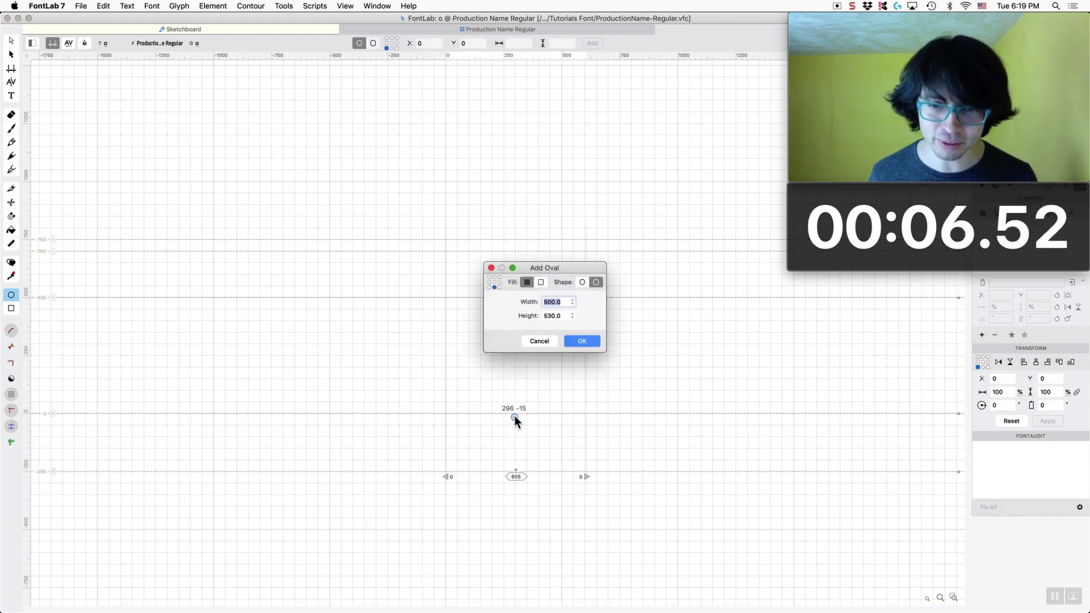
left_click(590, 337)
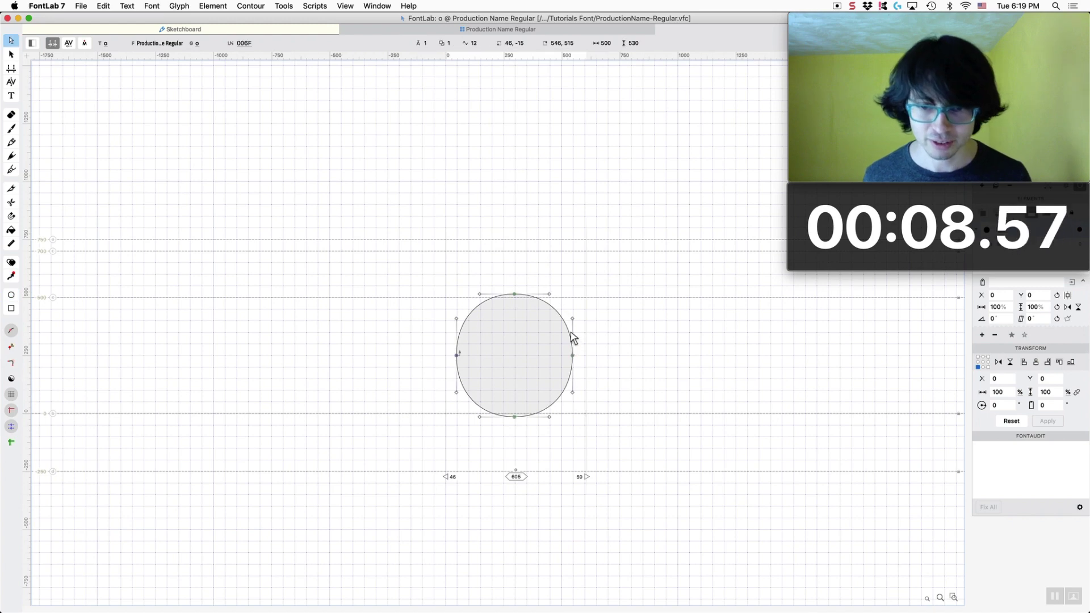
Create a parallel contour inside the oval with a 95 offset, keeping the original contour
key("a")
key("super+shift+p")
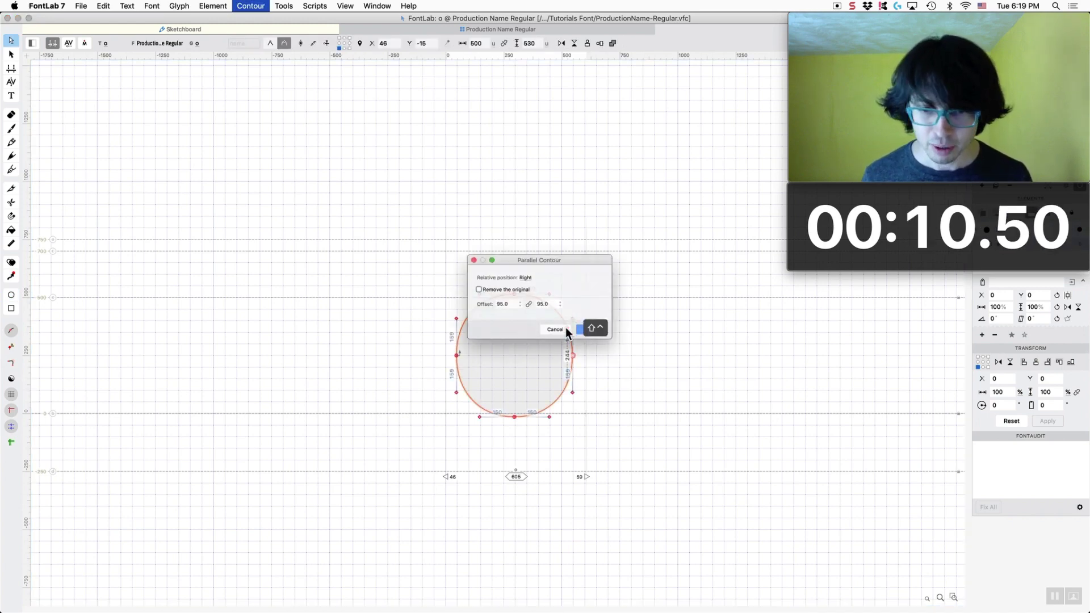
left_click(601, 335)
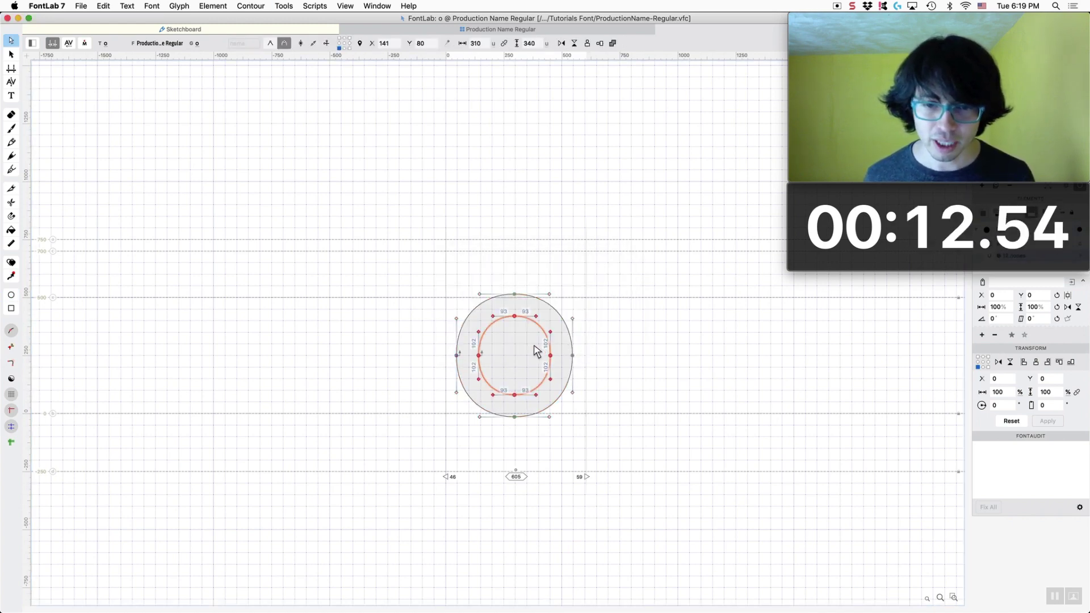
Reverse the direction of the outer contour so the inner contour cuts out the counter
right_click(465, 356)
left_click(458, 356)
right_click(458, 356)
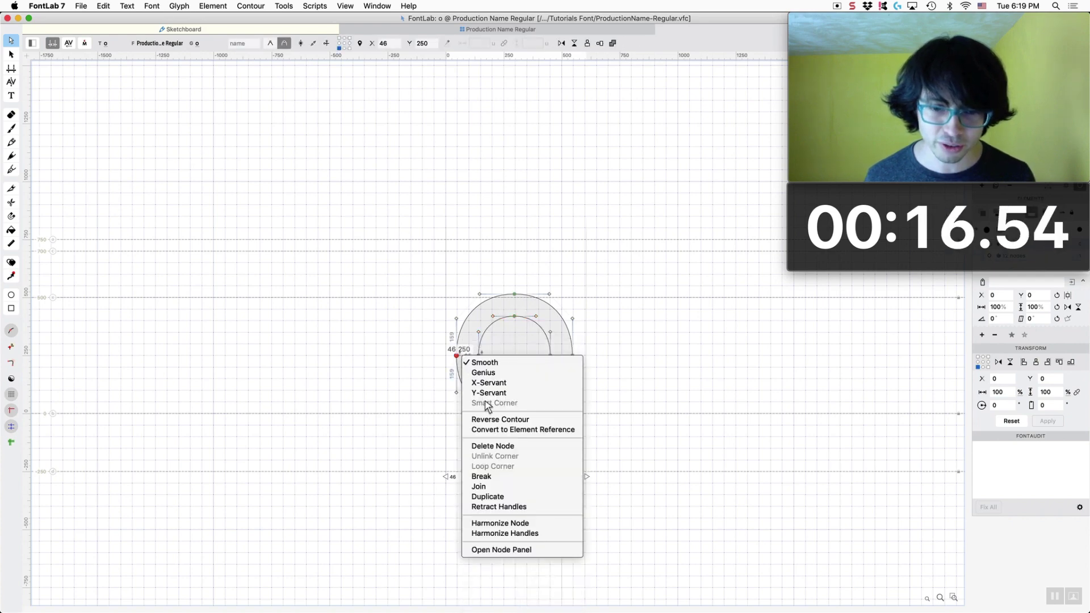
left_click(482, 419)
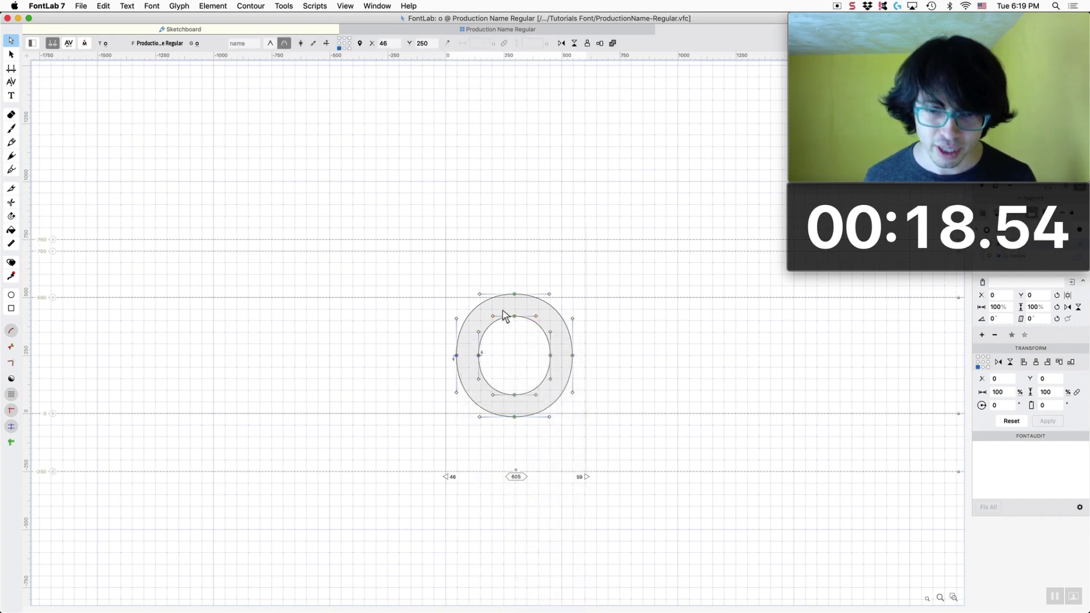
Move the inner contour's top node to Y 440 and its bottom node to Y 60
left_click_drag(505, 316, 504, 311)
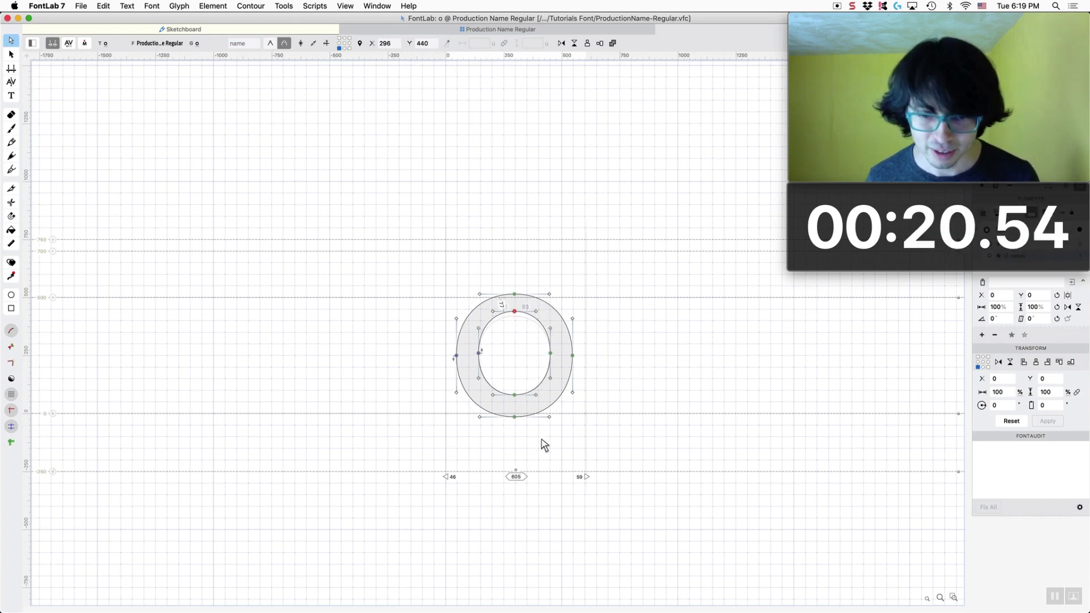
left_click_drag(514, 395, 514, 400)
Stop the timer in Good Stopwatch and return to the o glyph in FontLab with nothing selected
left_click(905, 251)
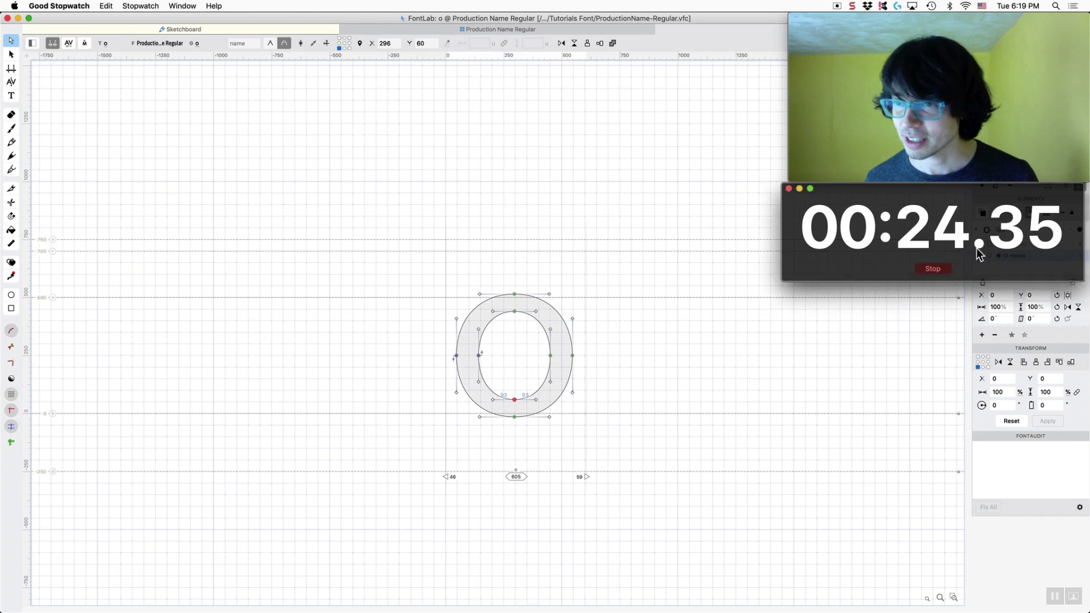
left_click(933, 269)
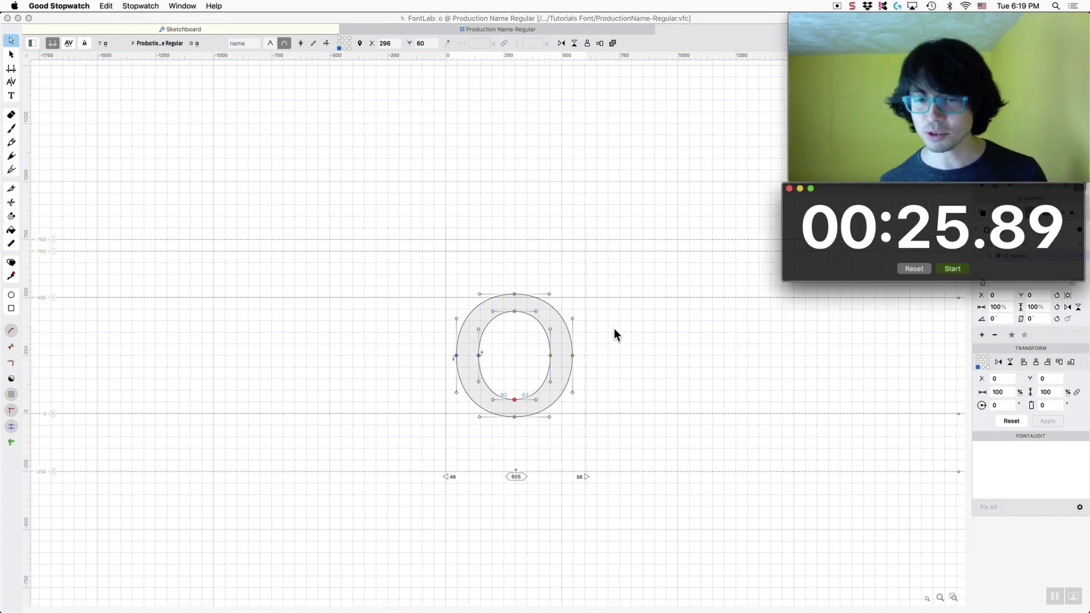
left_click(611, 355)
Preview the o glyph as a solid black shape at large and small sizes
scroll(611, 356, "up", 5)
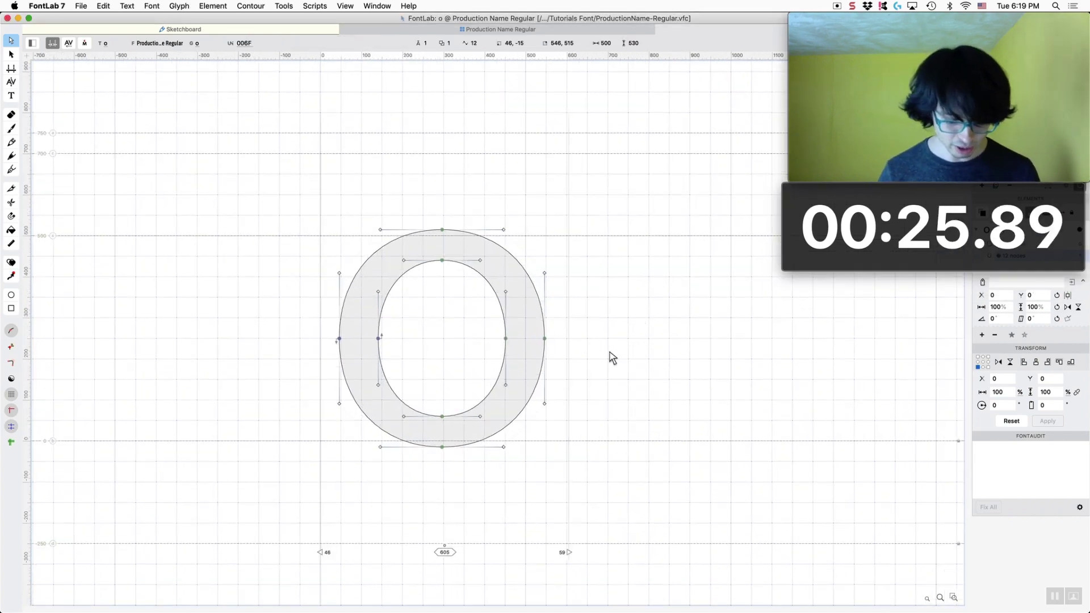
key("grave")
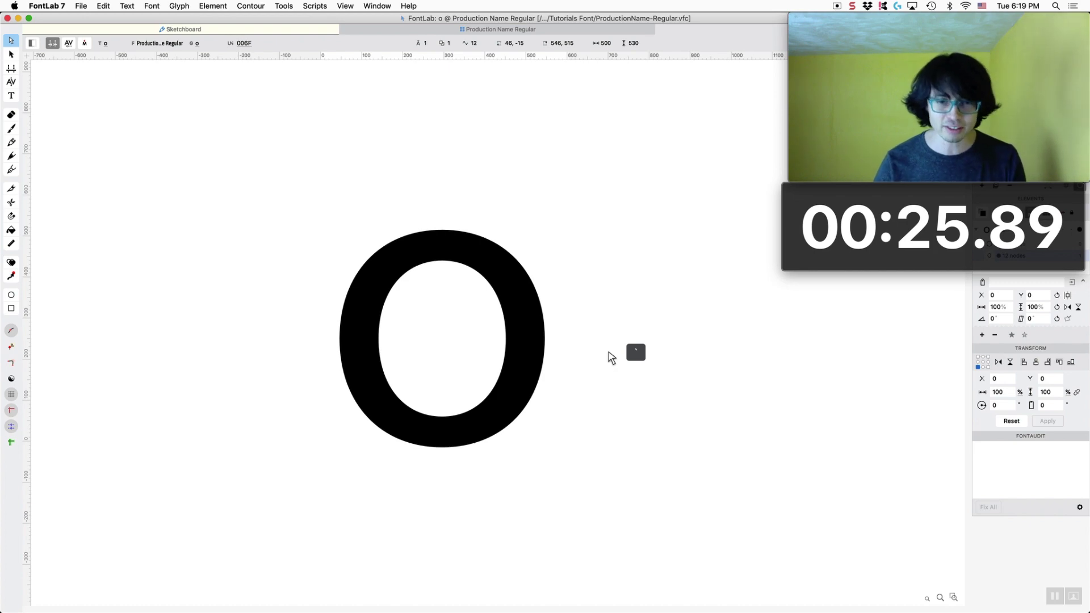
scroll(611, 358, "down", 3)
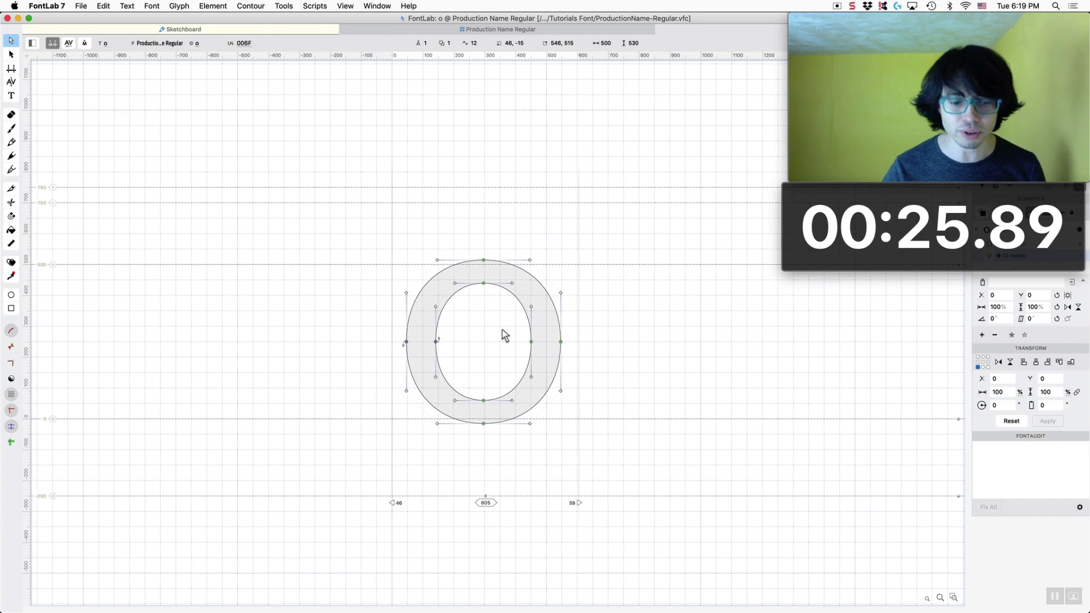
key("grave")
scroll(505, 335, "down", 3)
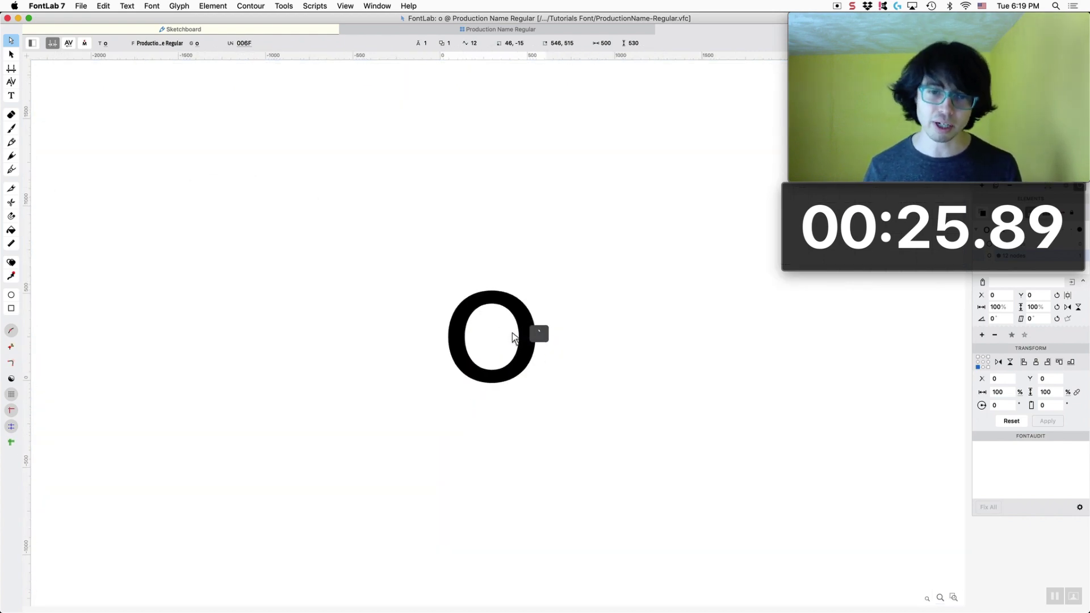
scroll(513, 338, "up", 4)
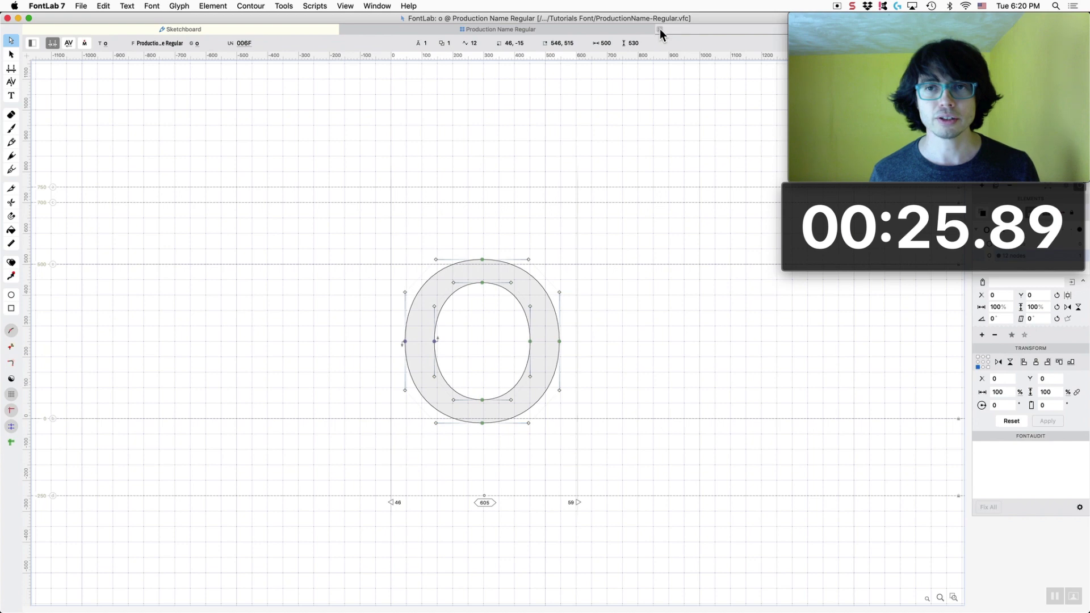
Switch to the font's glyph overview and compare the n and o glyphs
left_click(645, 30)
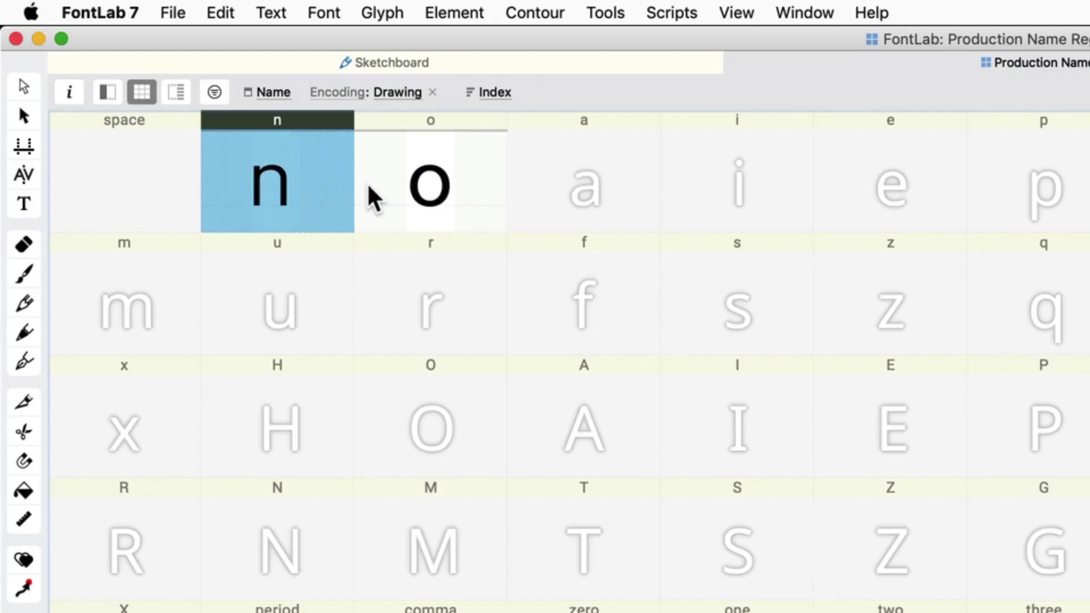
left_click(329, 183)
left_click(440, 184)
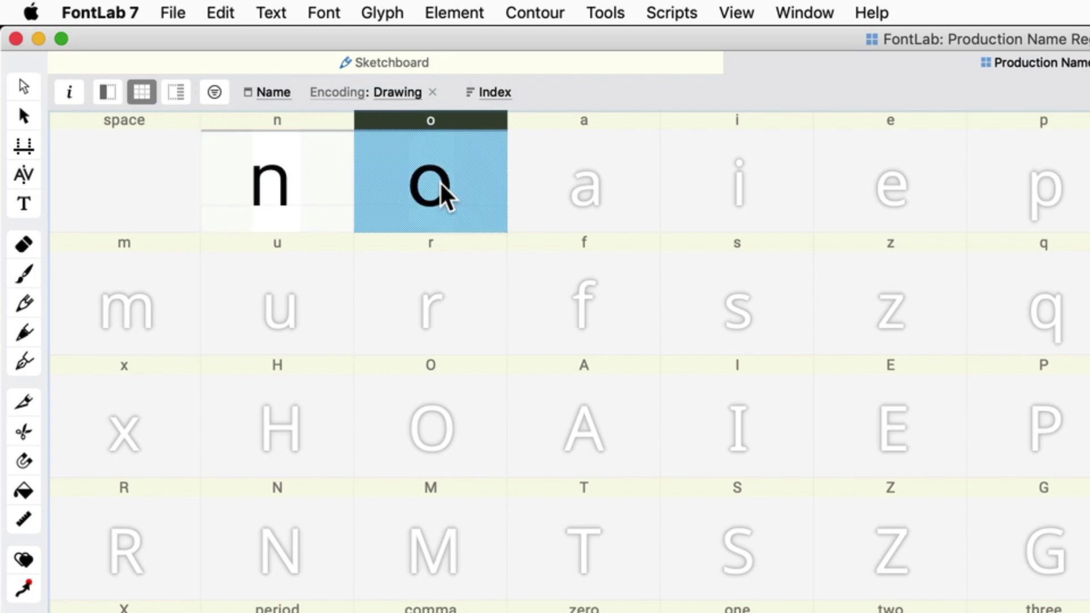
left_click(311, 198)
left_click(458, 179)
left_click(315, 182)
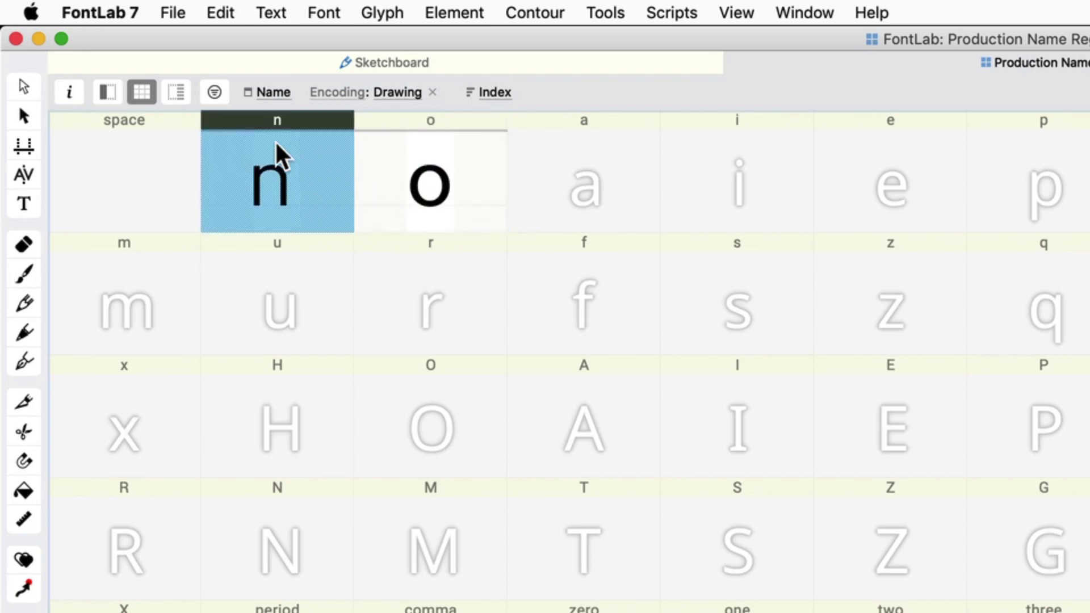
Open Font Info and set the master's curve tension to 61 in Font Dimensions
left_click(74, 95)
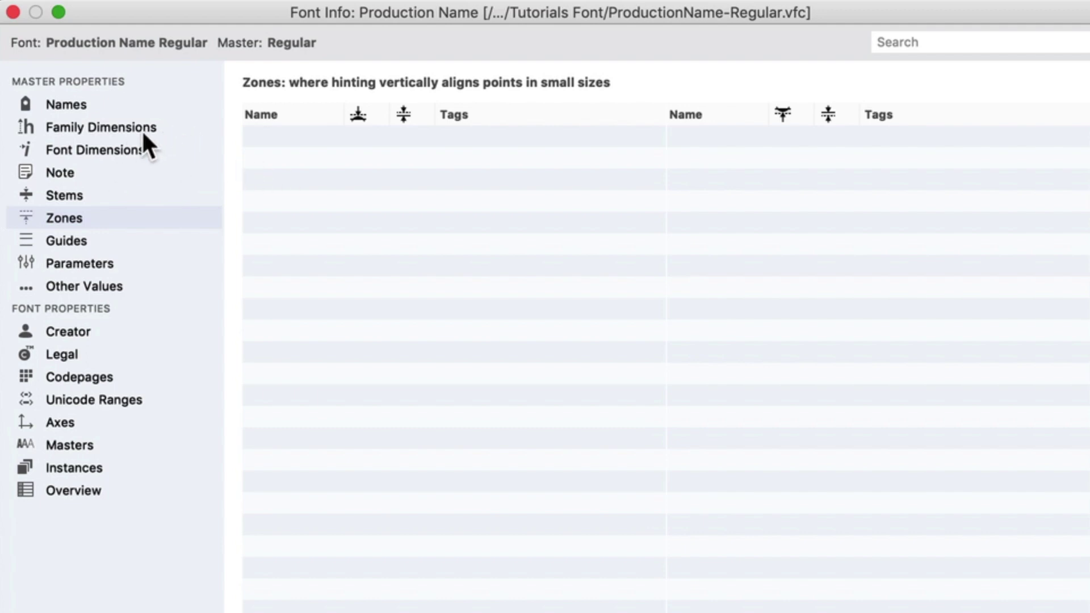
left_click(67, 136)
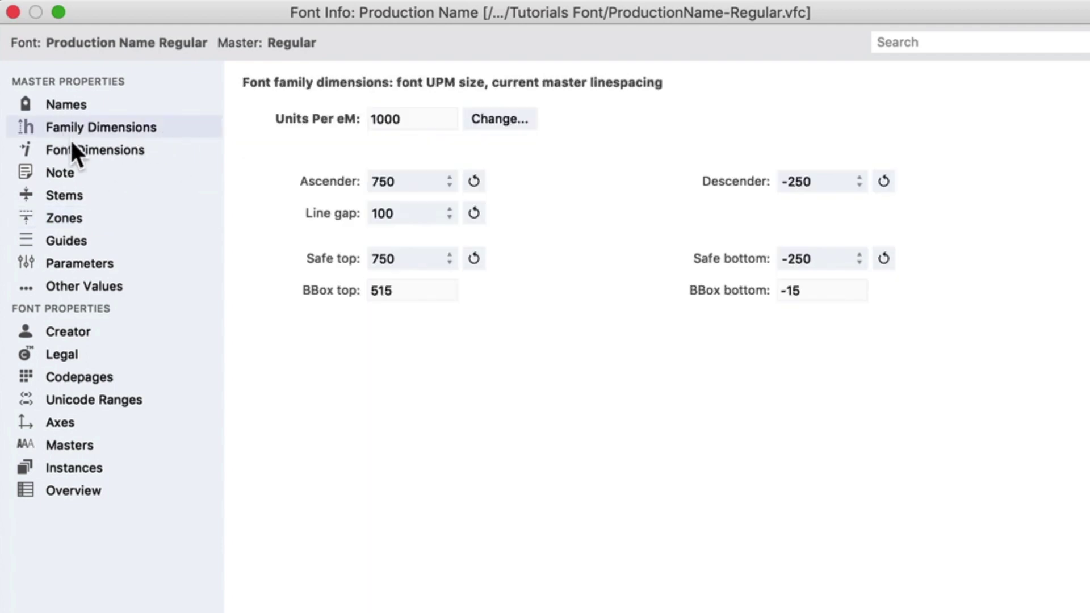
left_click(76, 150)
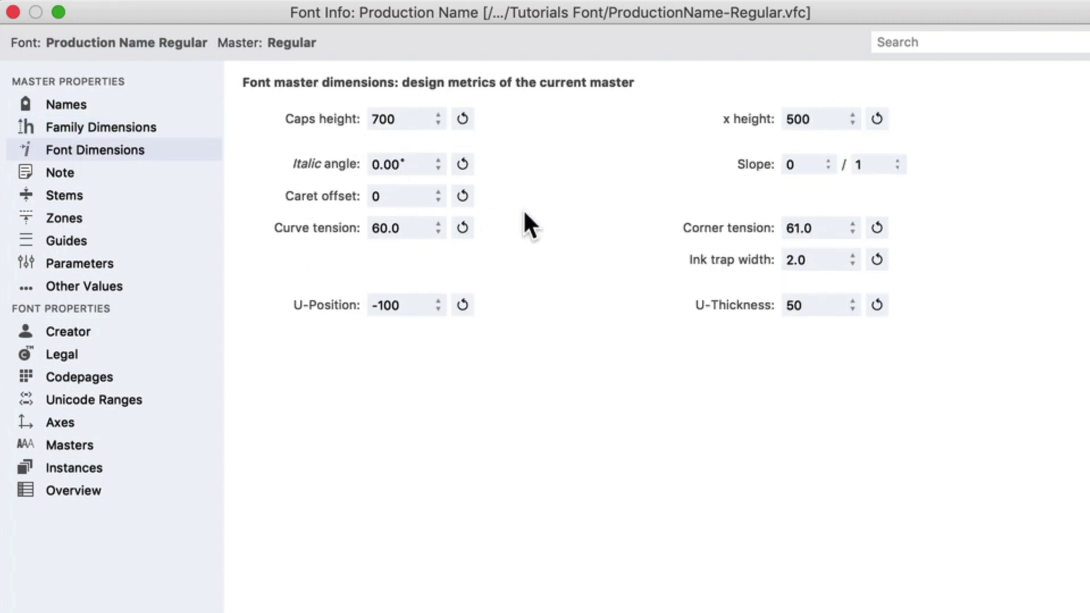
left_click(417, 228)
key("super+a")
type("61")
key("Return")
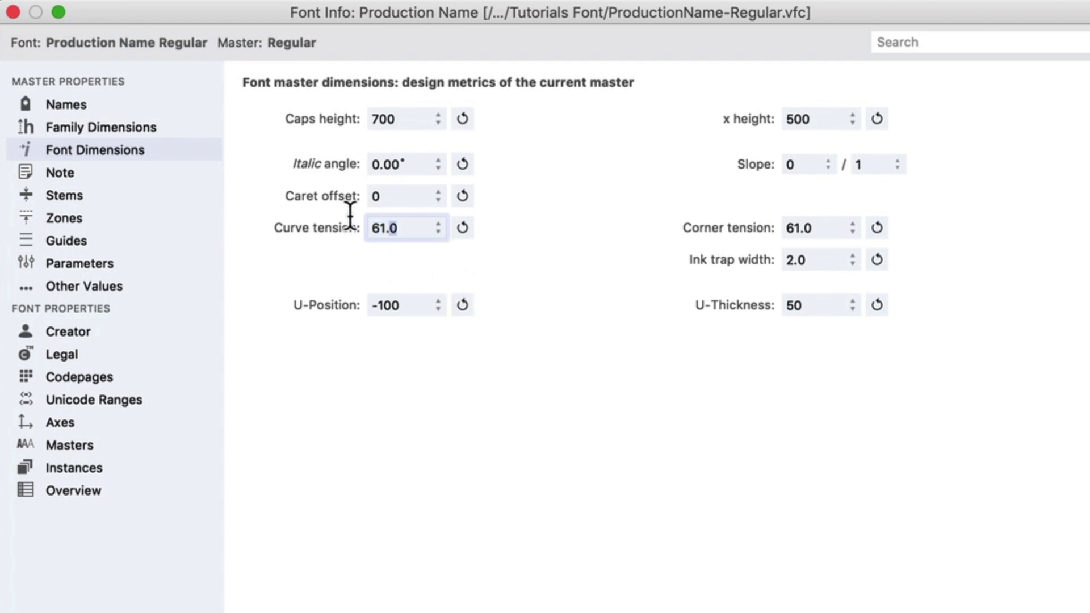
Review the curve tension field and accept the Font Info settings
left_click(411, 228)
left_click_drag(411, 216, 297, 217)
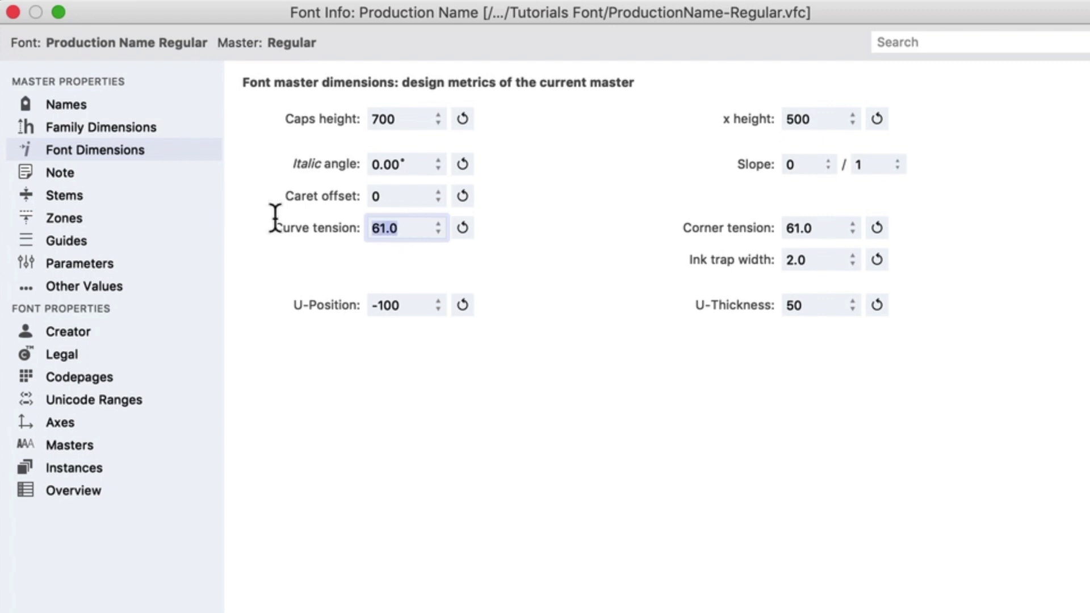
left_click(409, 224)
key("super+grave")
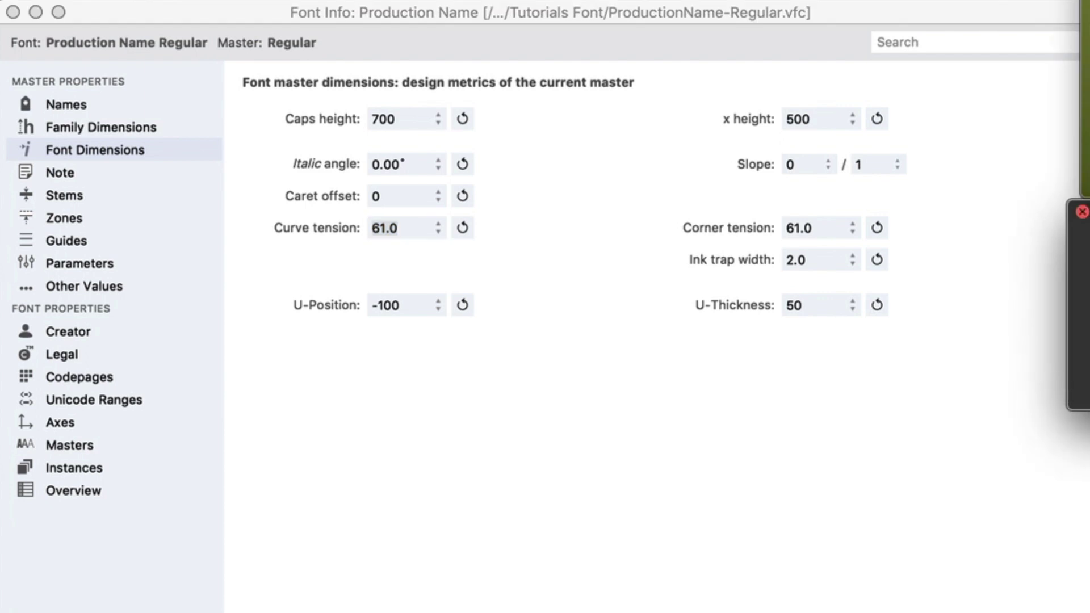
left_click(414, 232)
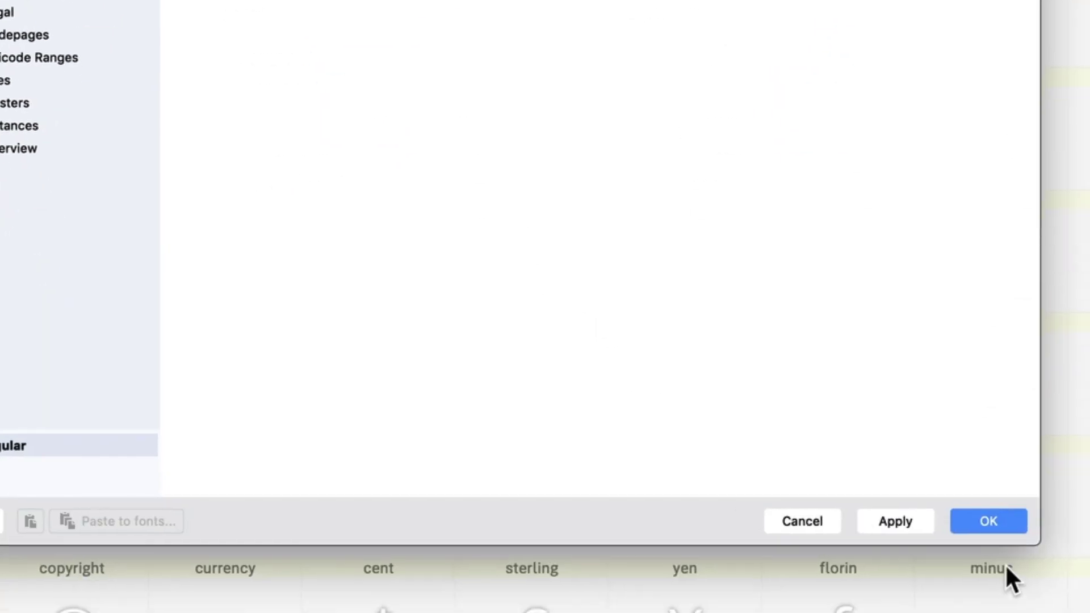
left_click(991, 522)
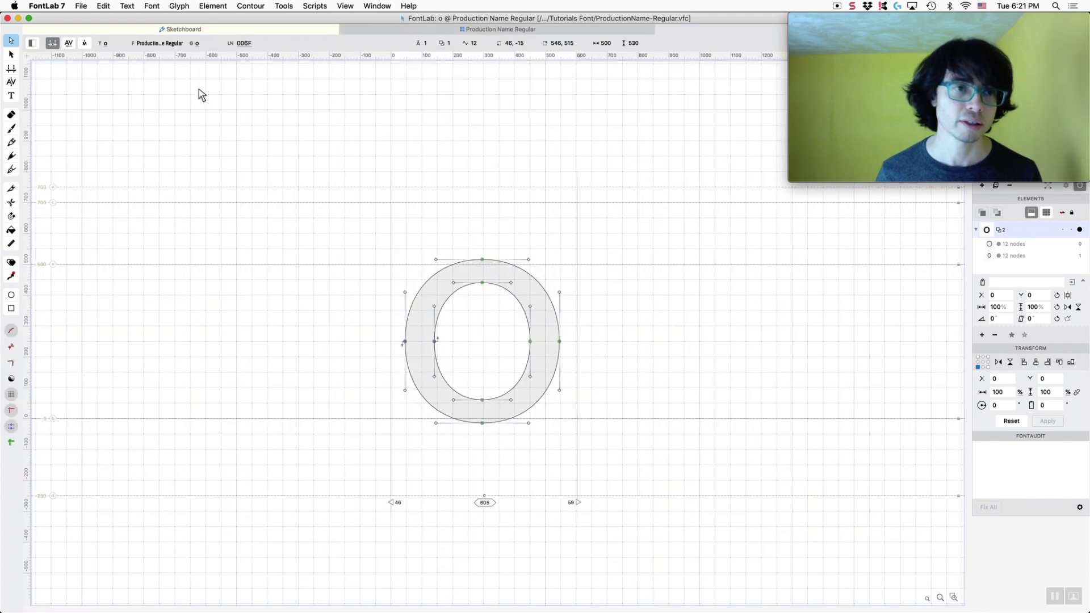
Copy the o glyph from the overview and paste it into the grave glyph cell
left_click_drag(628, 244, 324, 455)
left_click(350, 459)
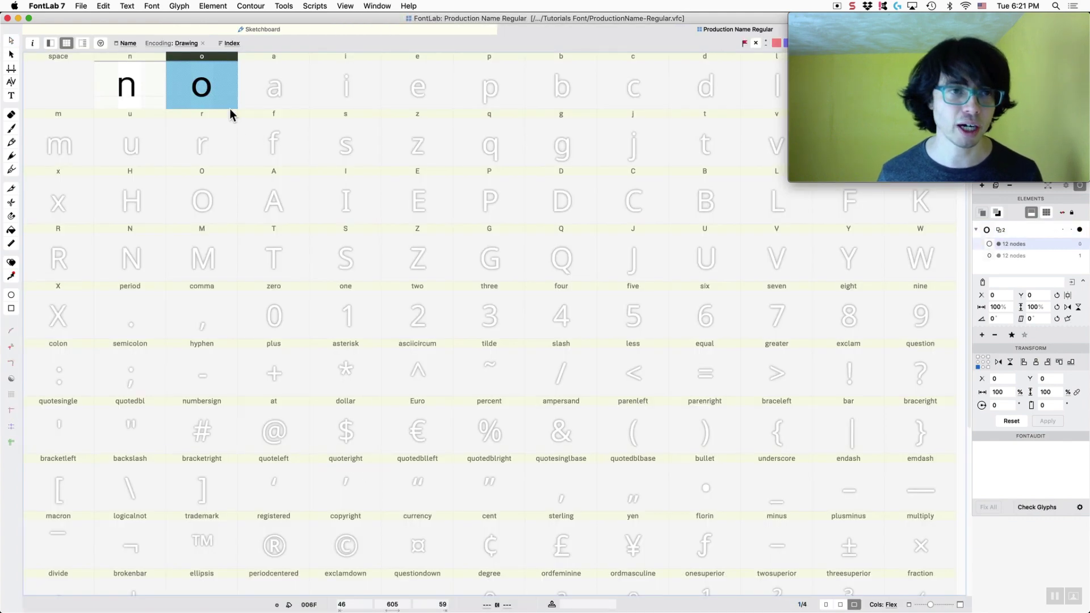
scroll(564, 489, "down", 5)
left_click(623, 487)
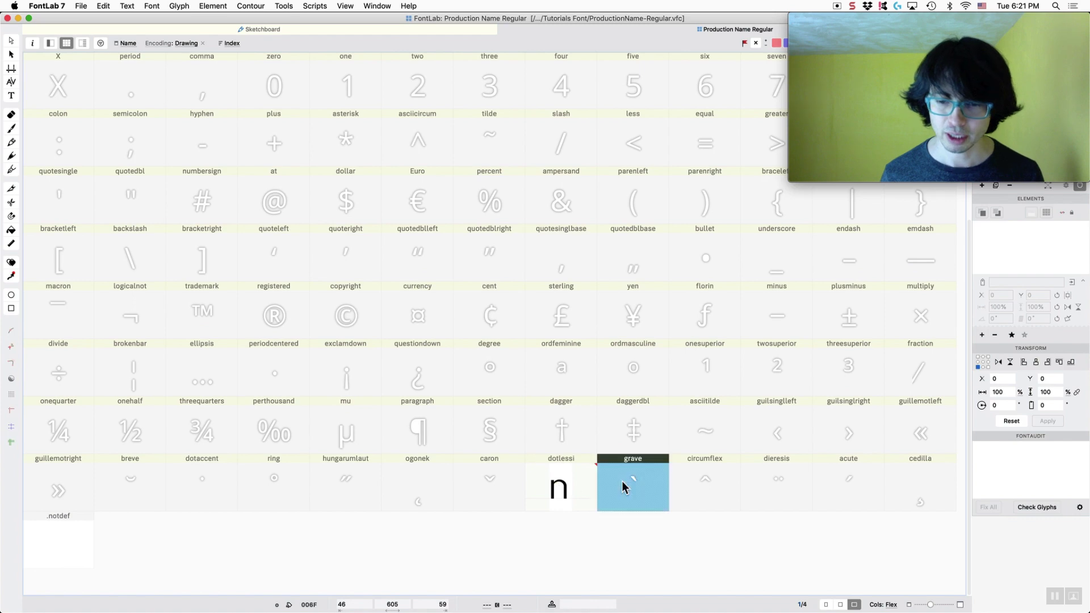
key("cmd+v")
scroll(397, 264, "up", 5)
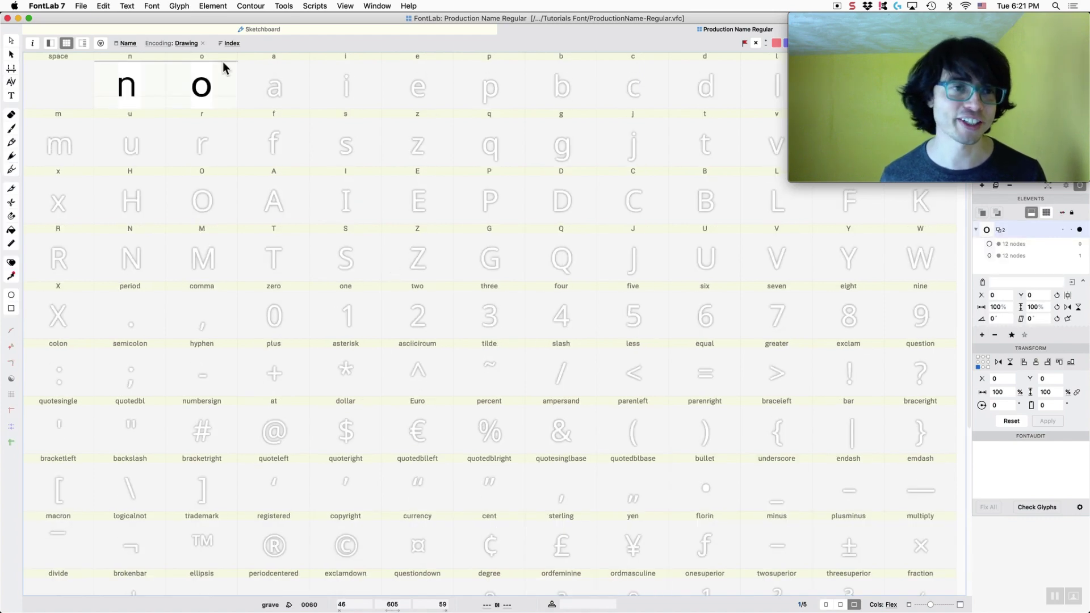
Open the o glyph and delete all of its contours
double_click(199, 85)
key("cmd+a")
key("BackSpace")
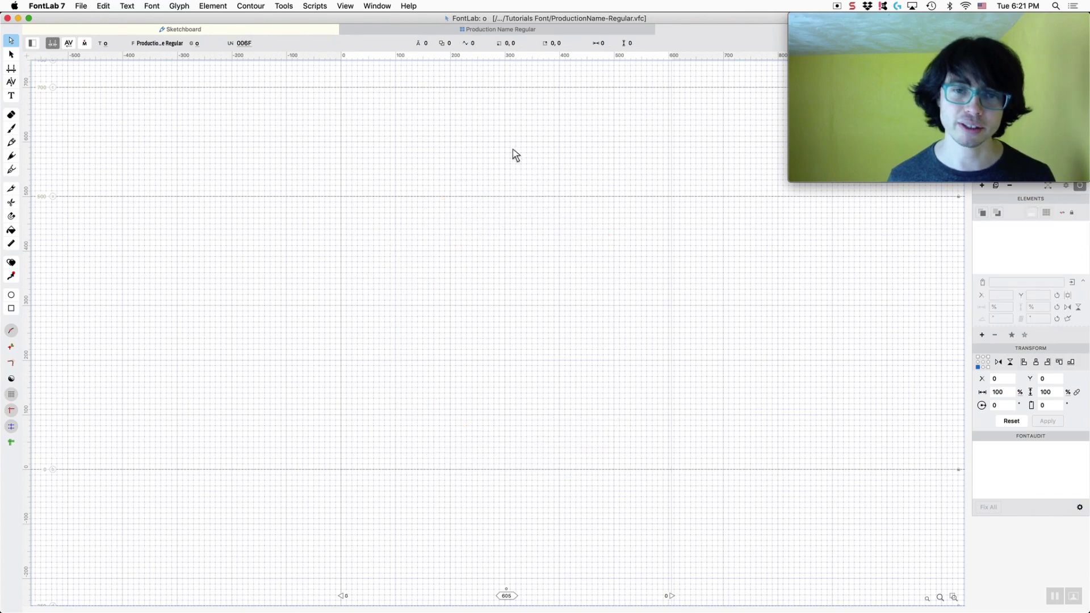
Start the Ellipse tool and place the new oval's reference point at 300, -15, just below the baseline
scroll(601, 292, "down", 3)
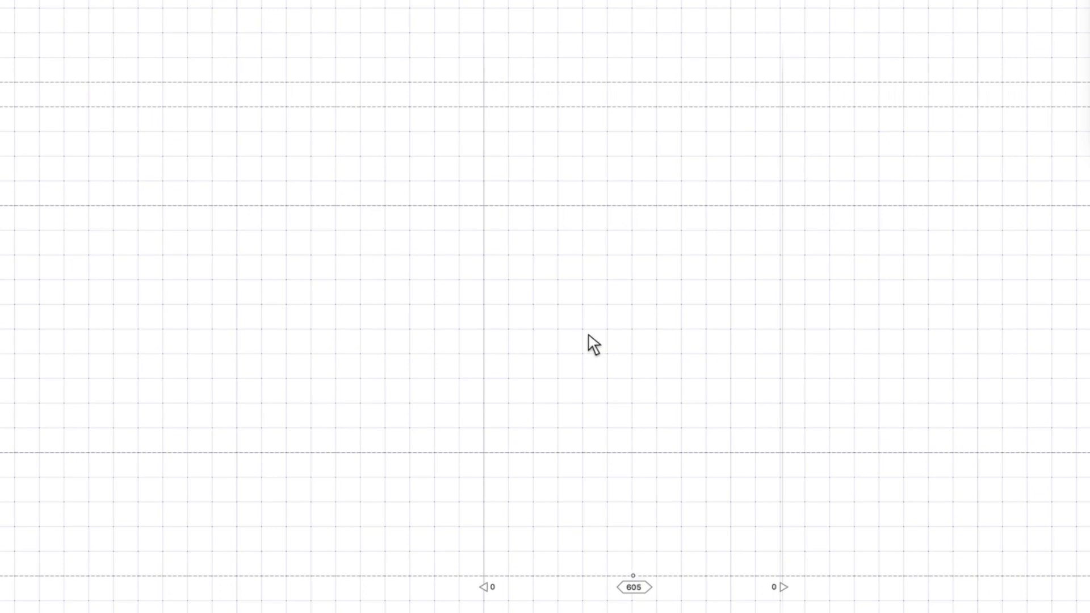
left_click(19, 325)
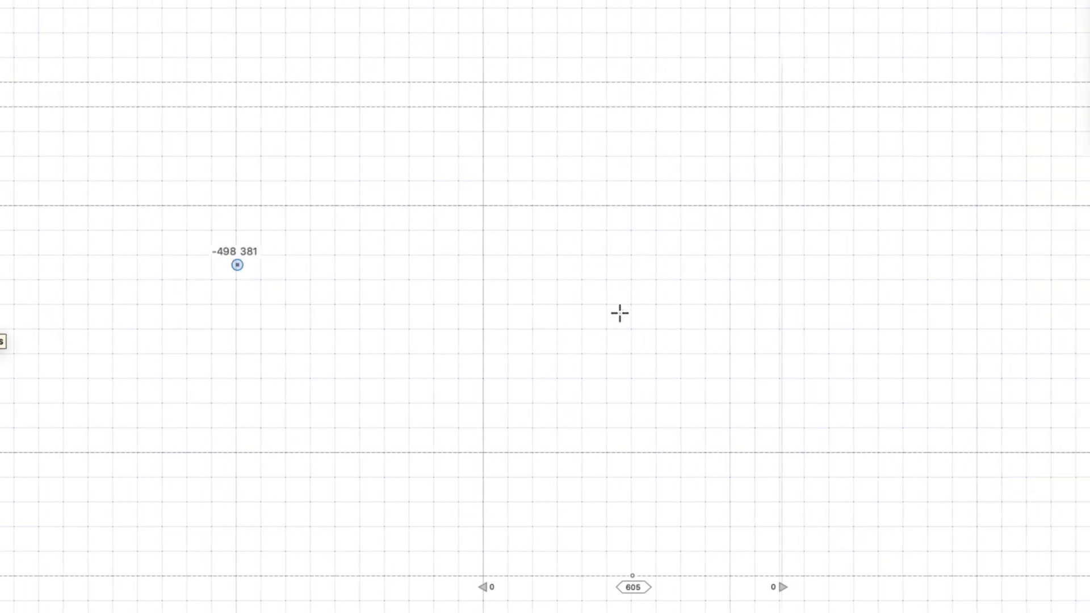
key("z")
scroll(618, 458, "up", 3)
scroll(636, 457, "down", 5)
scroll(636, 458, "up", 3)
key("z")
scroll(635, 457, "down", 3)
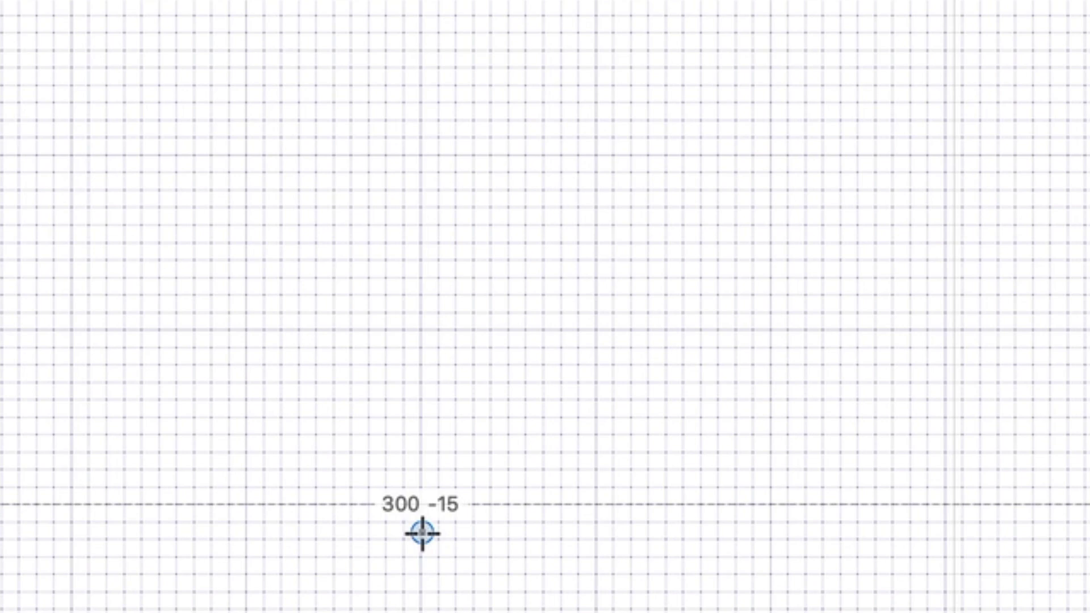
left_click(422, 534)
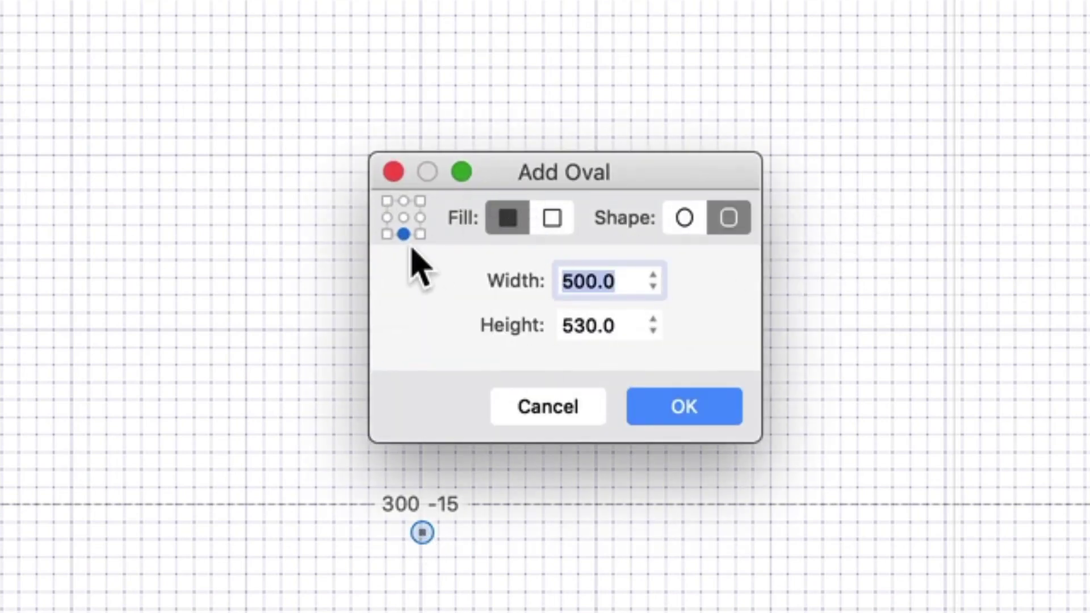
Add a filled superelliptical oval anchored at its bottom centre, 510 wide and 530 high
left_click(403, 217)
left_click(387, 217)
left_click(420, 234)
left_click(404, 234)
left_click(690, 220)
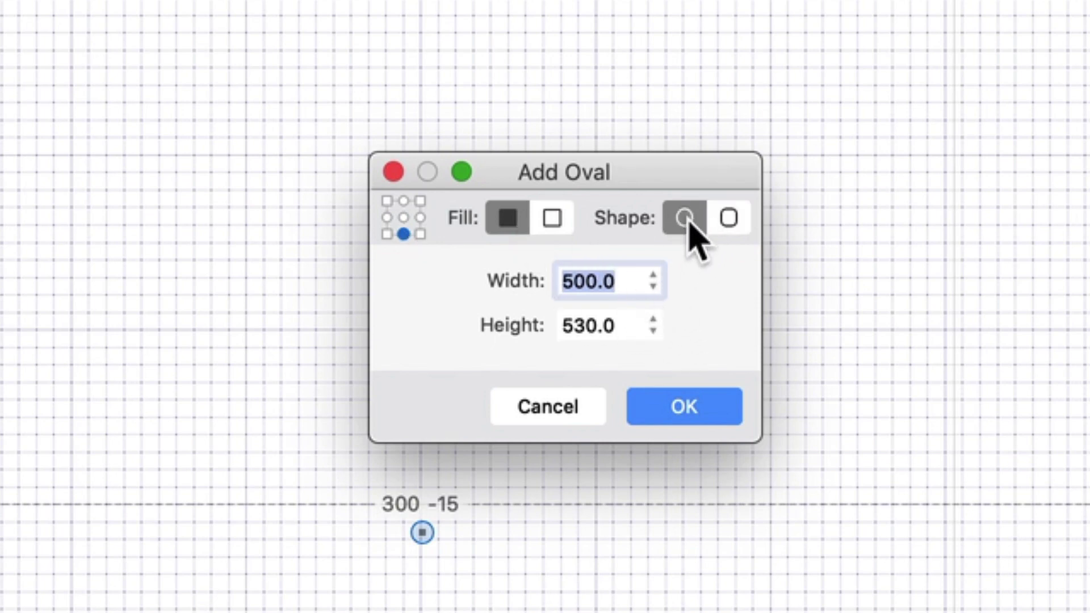
left_click(733, 220)
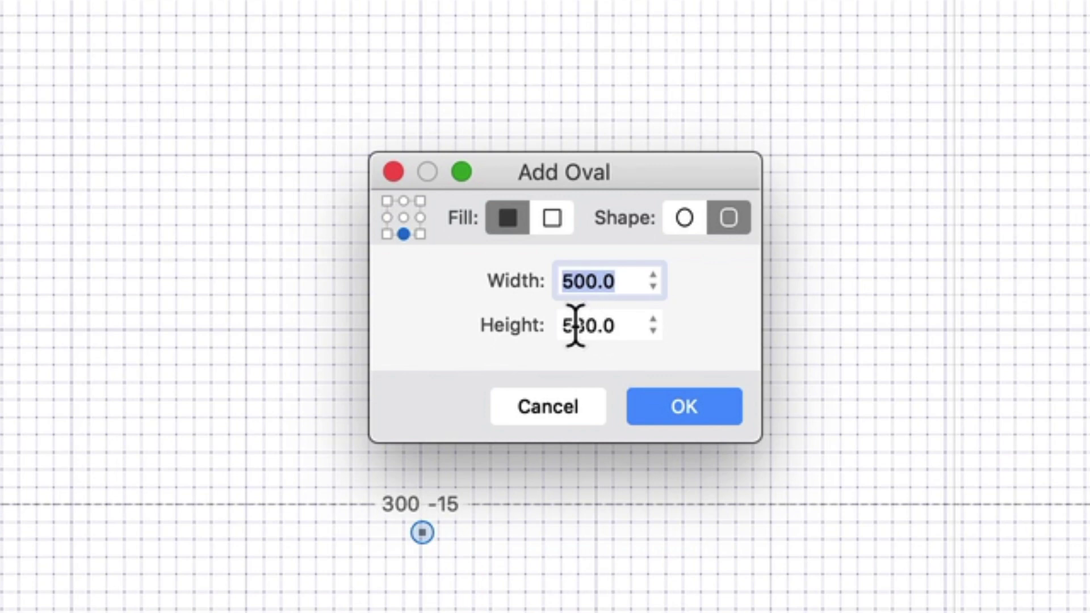
left_click_drag(576, 325, 620, 325)
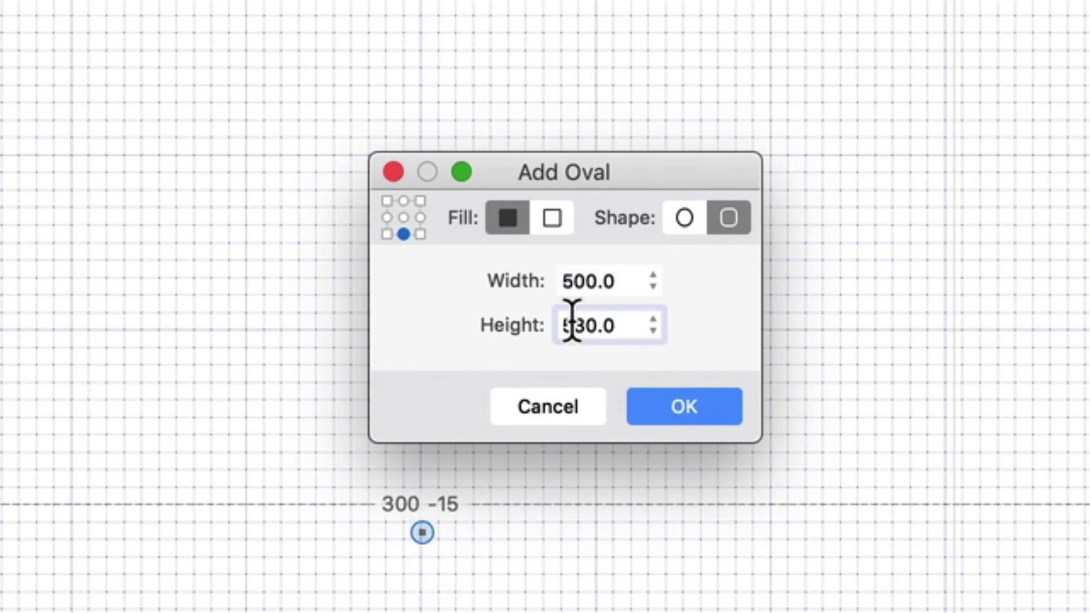
left_click_drag(567, 325, 639, 321)
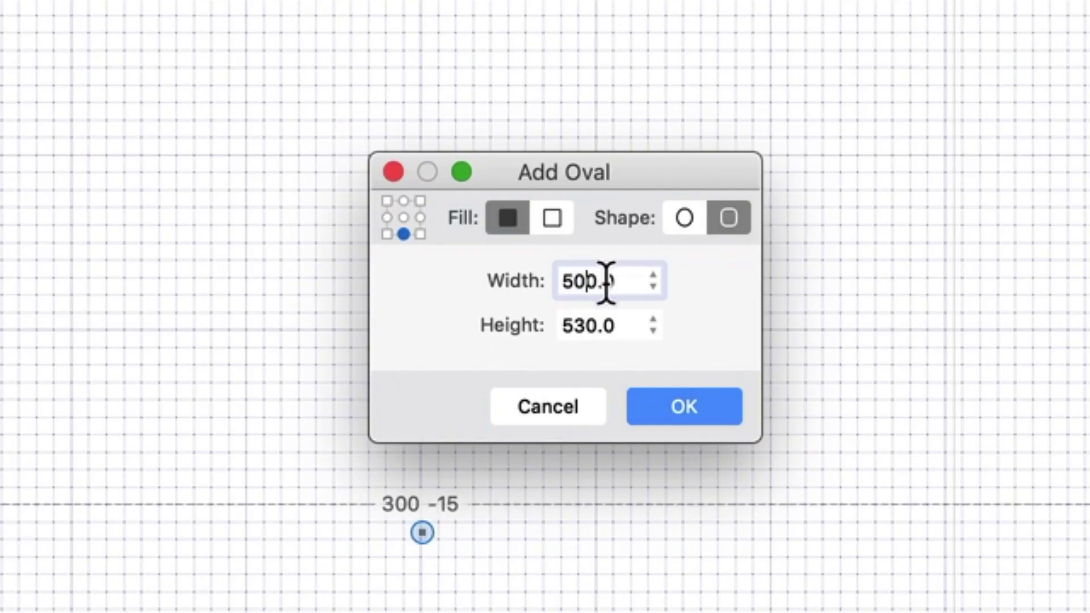
type("1")
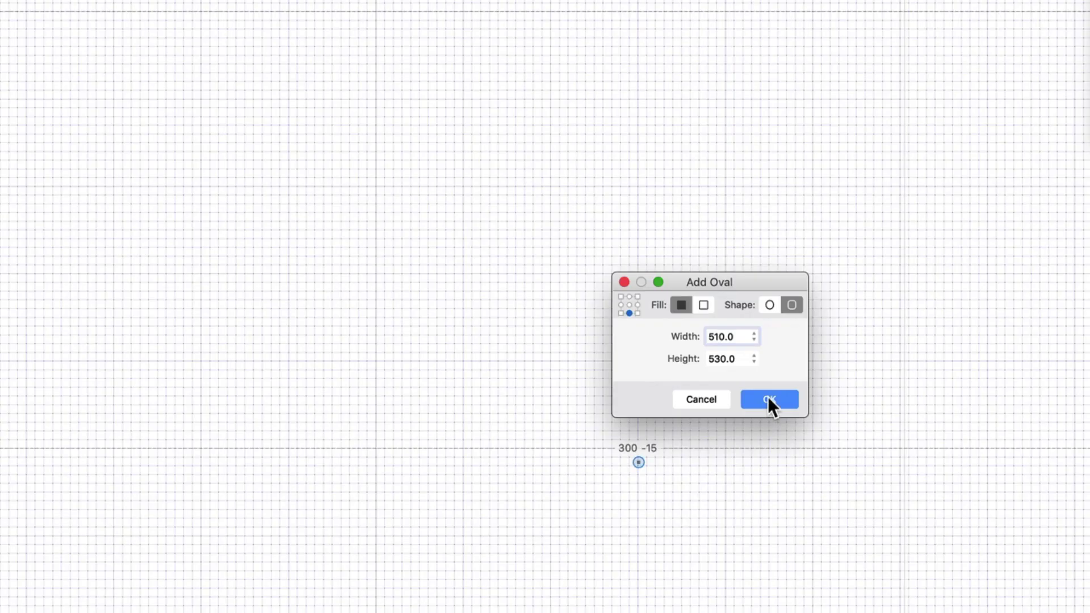
left_click(684, 405)
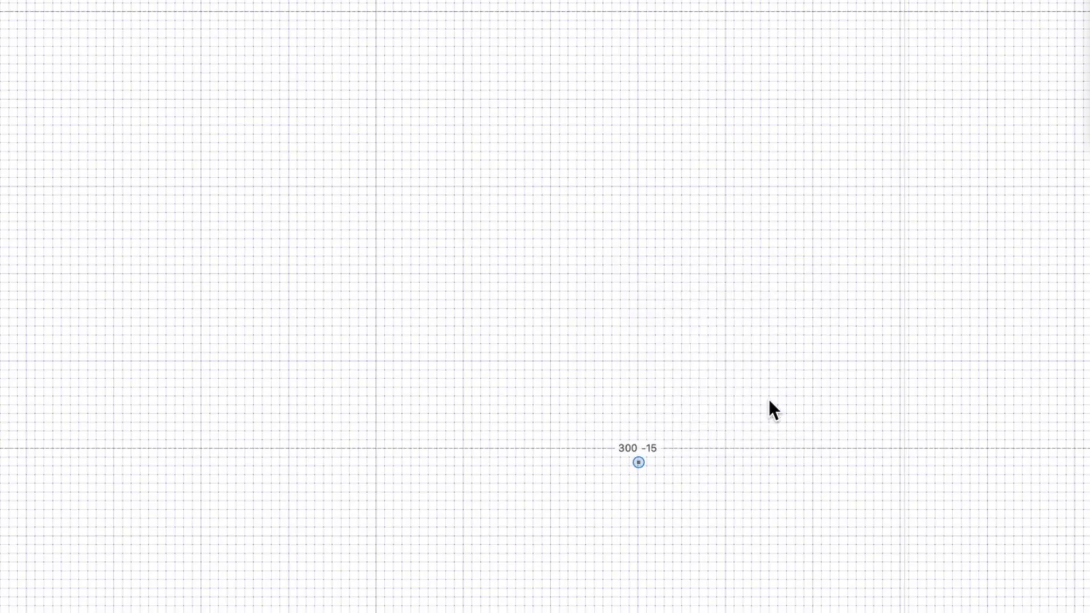
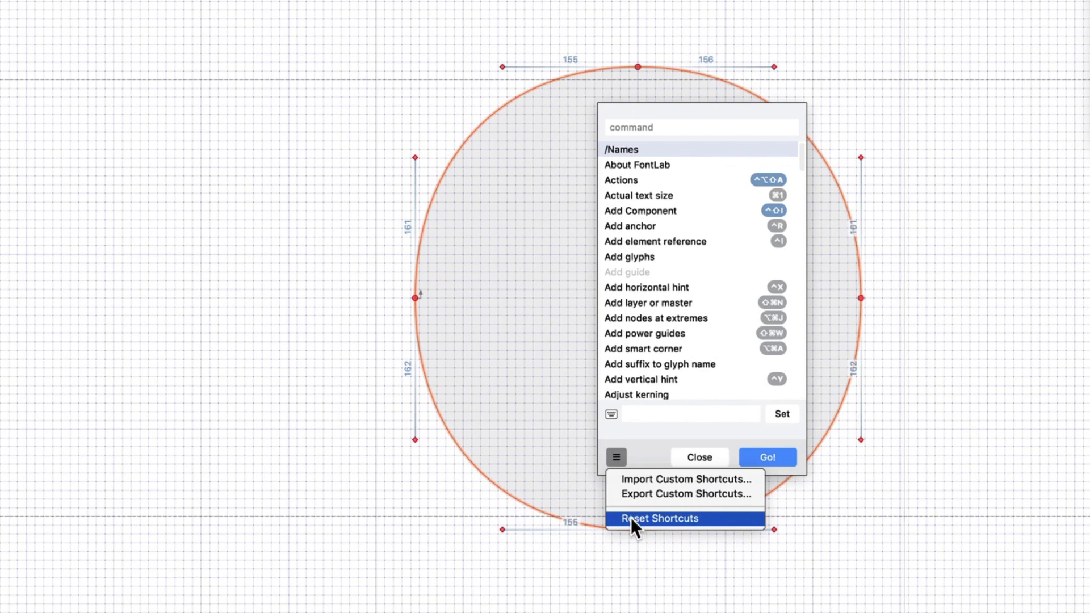
Reset the shortcuts in the command list, and open Create Parallel Contour for the oval
left_click(632, 519)
left_click(695, 459)
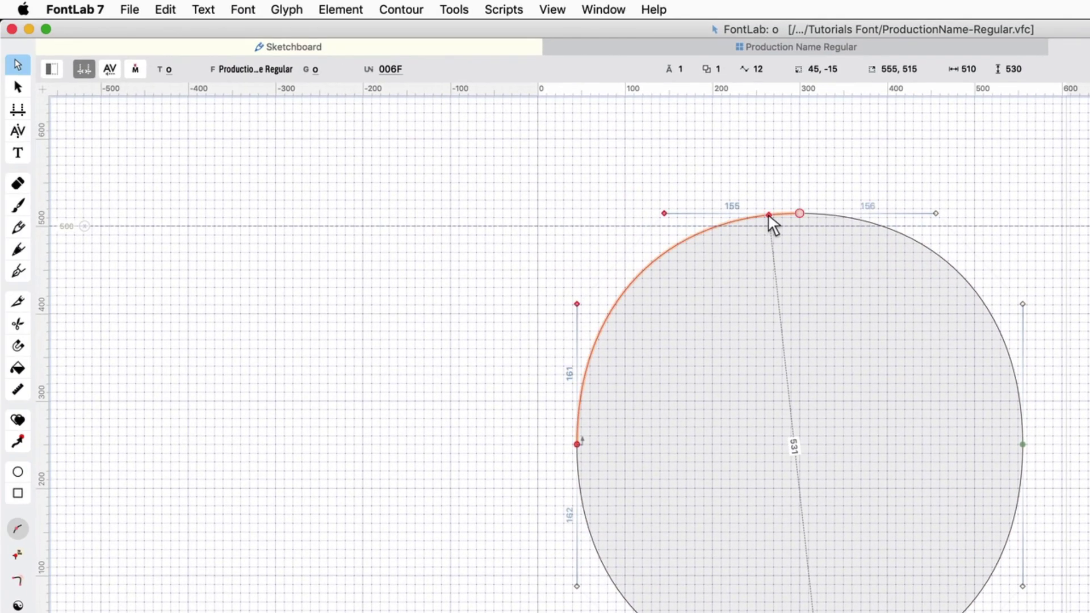
left_click(400, 10)
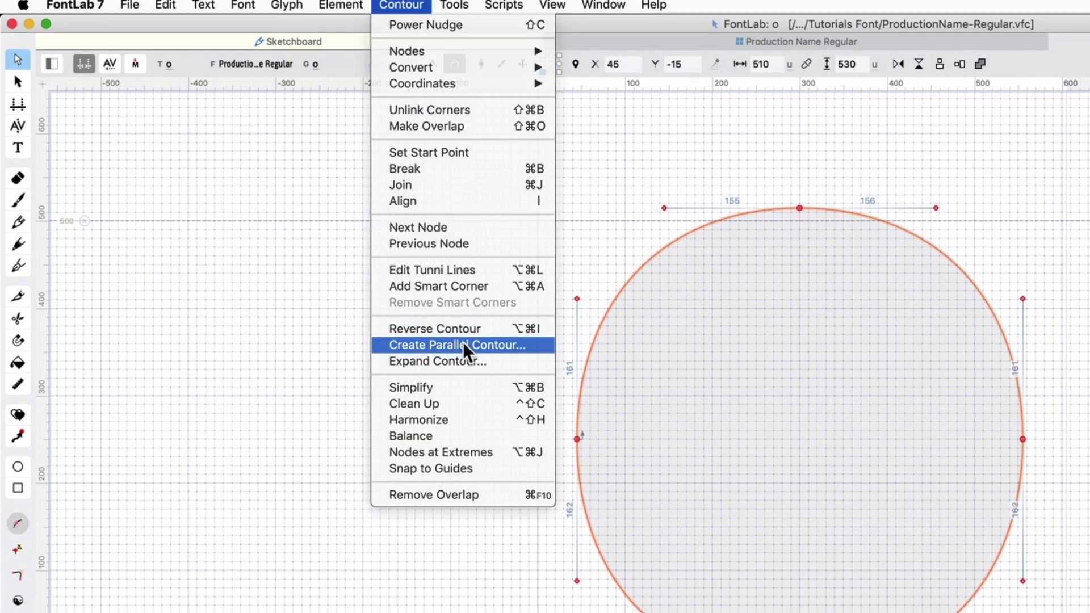
left_click(467, 349)
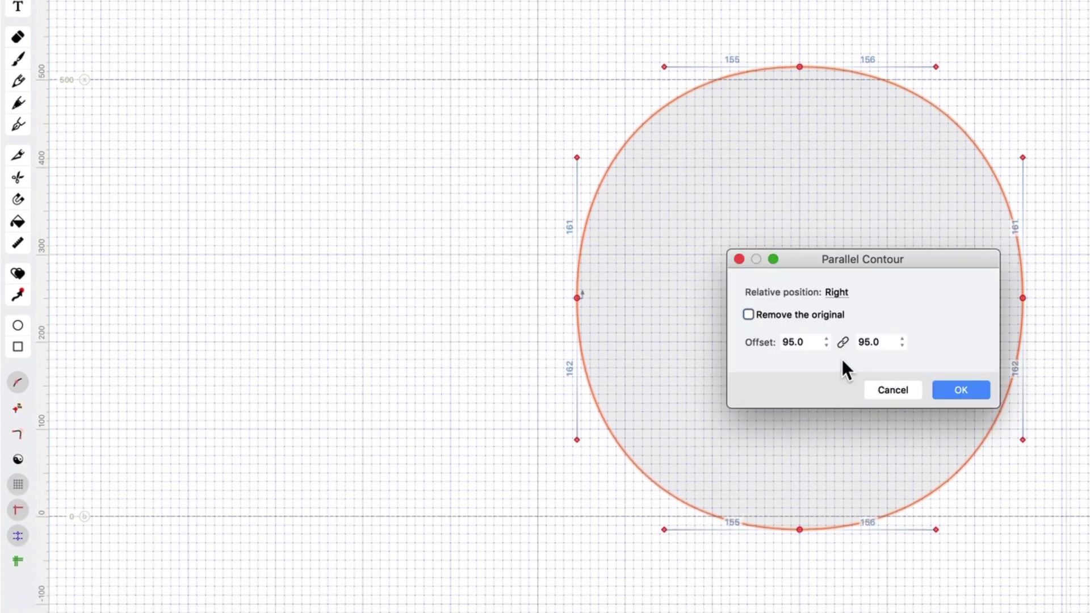
left_click(804, 343)
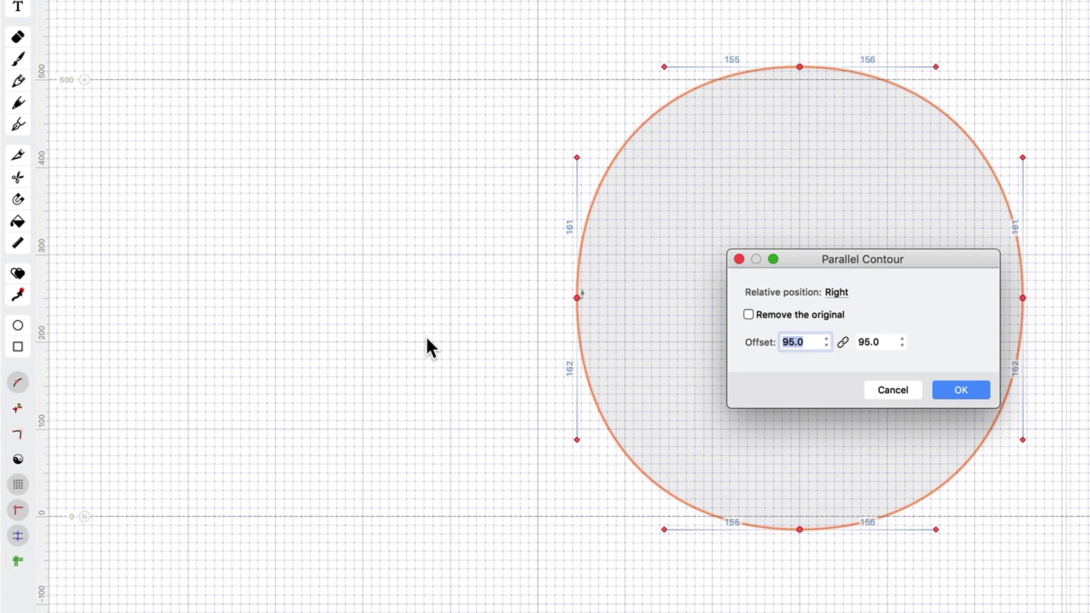
Calculate 75*1.05 and 75*1.1 in Spotlight to work out the first offset
key("super+space")
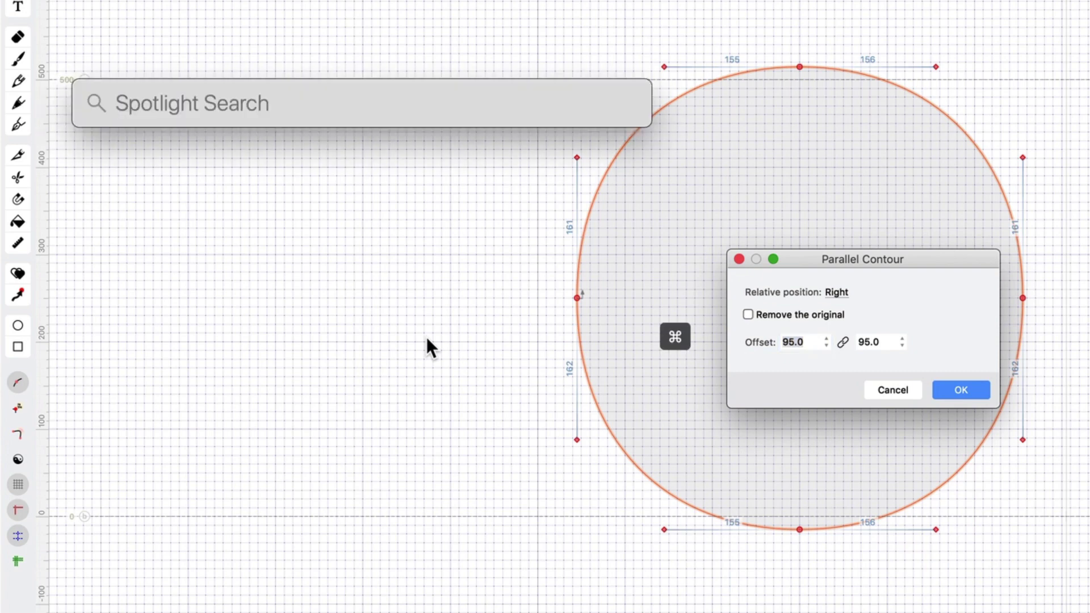
type("75")
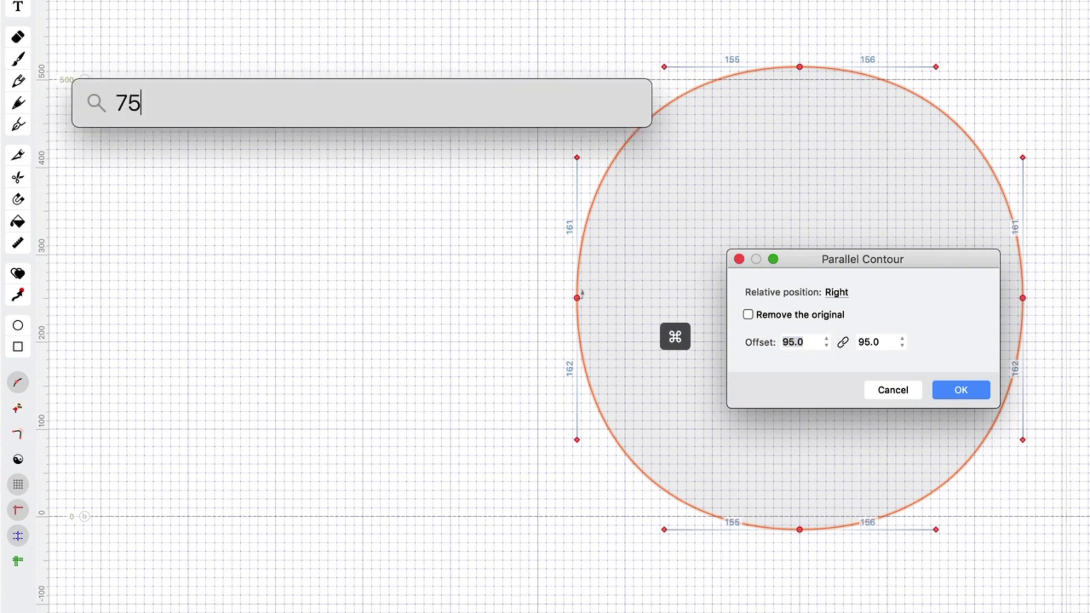
key("super+space")
key("super+space")
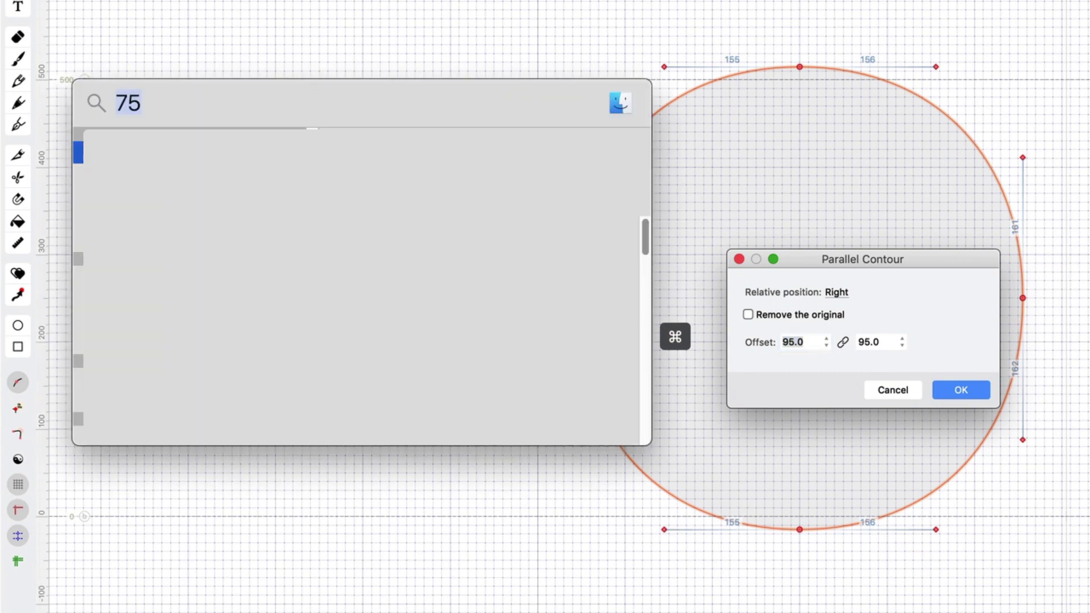
key("Right")
type("*")
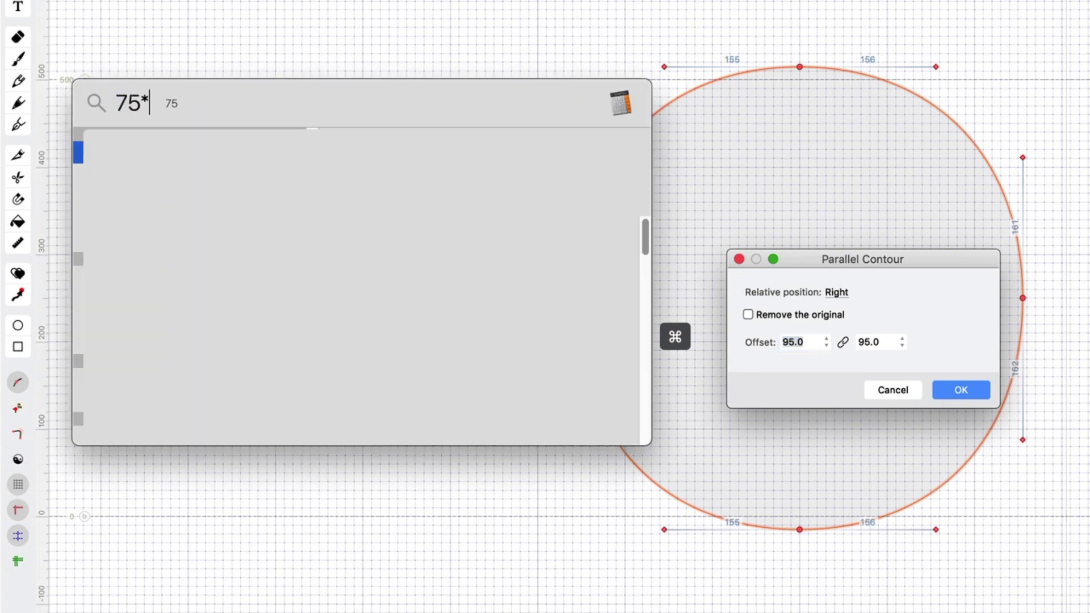
type("1.05")
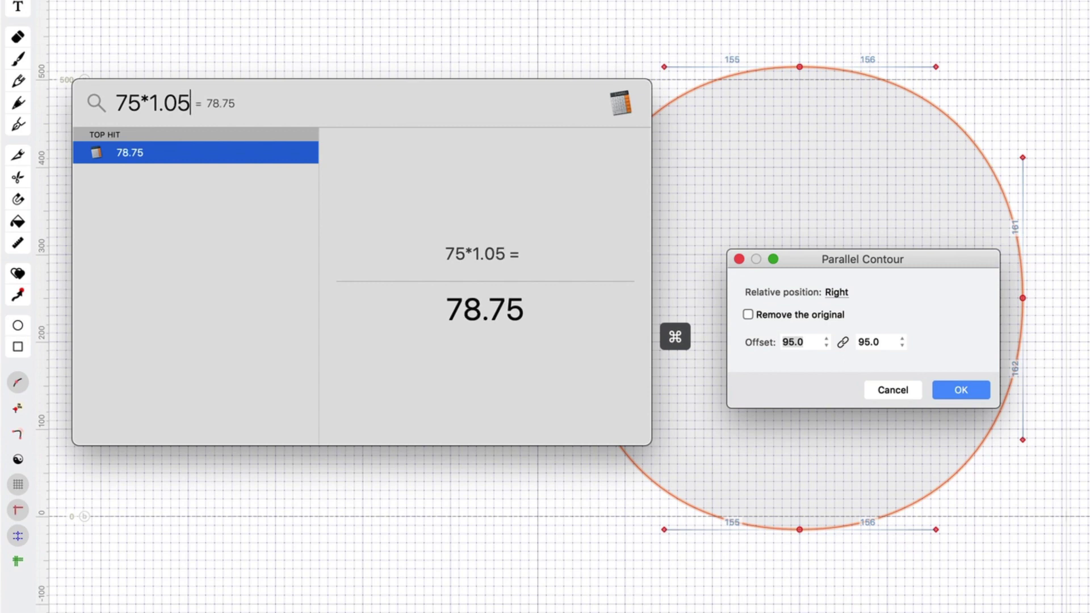
key("BackSpace")
key("BackSpace")
type("1")
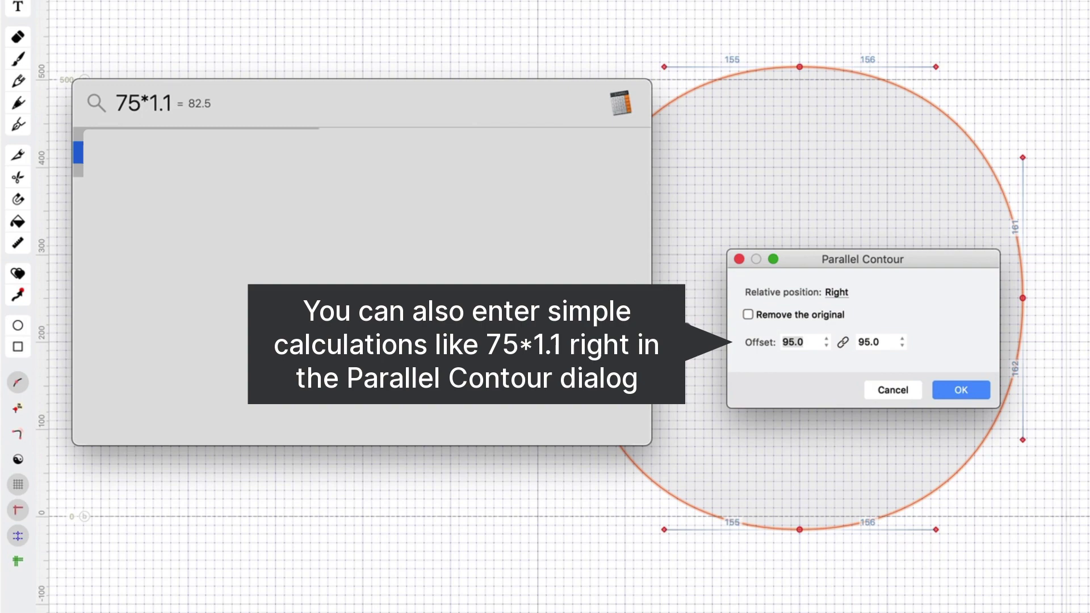
Set the parallel contour's first offset to 83 and unlink it from the second offset
left_click(812, 344)
key("super+a")
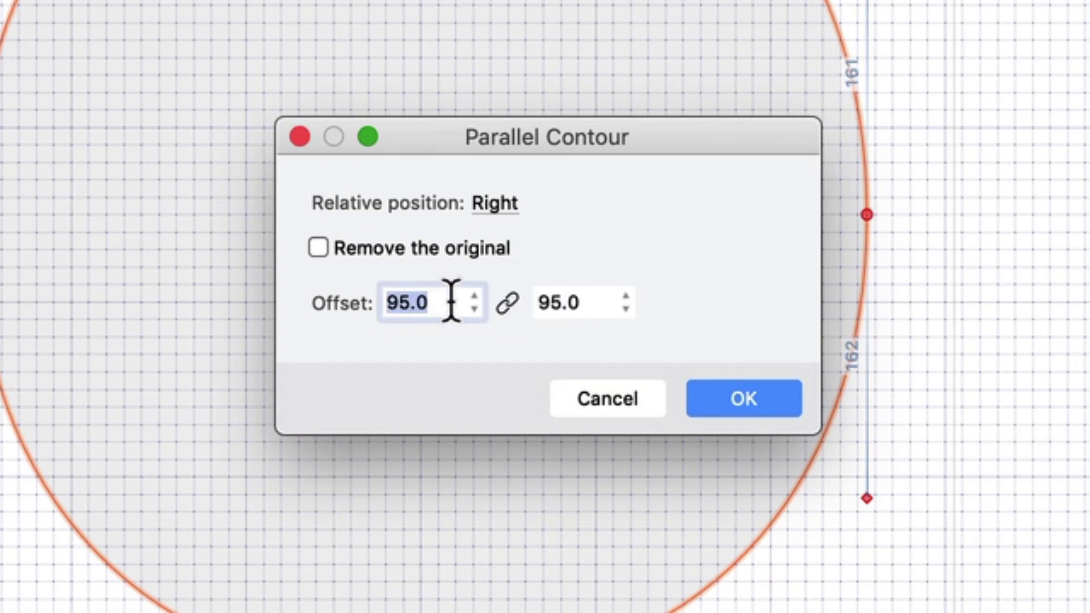
type("83")
left_click(580, 298)
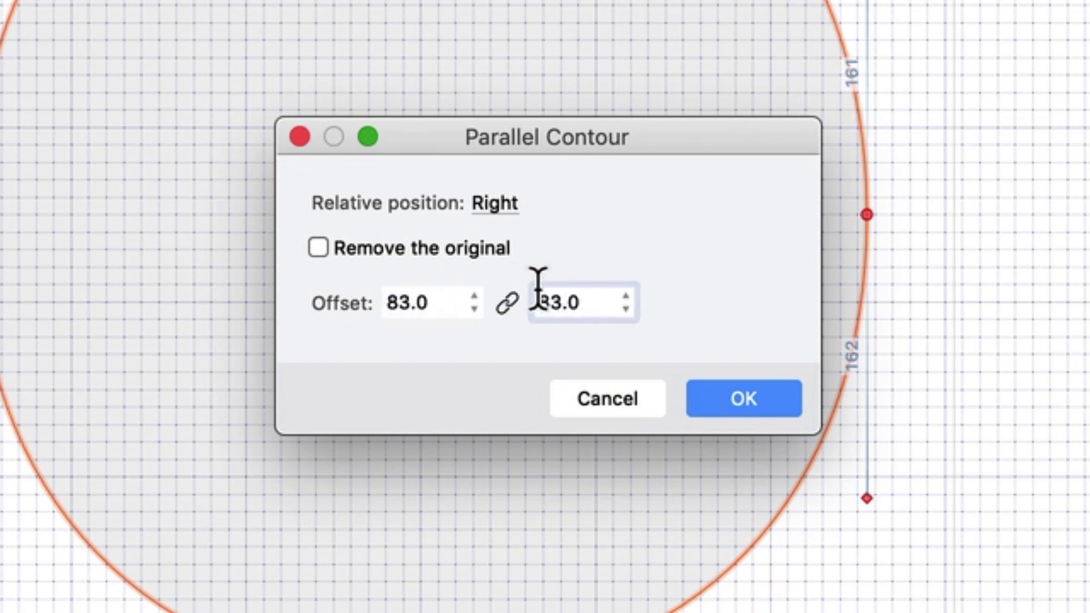
left_click(508, 303)
key("shift+Left")
key("shift+Left")
key("shift+Left")
key("shift+Left")
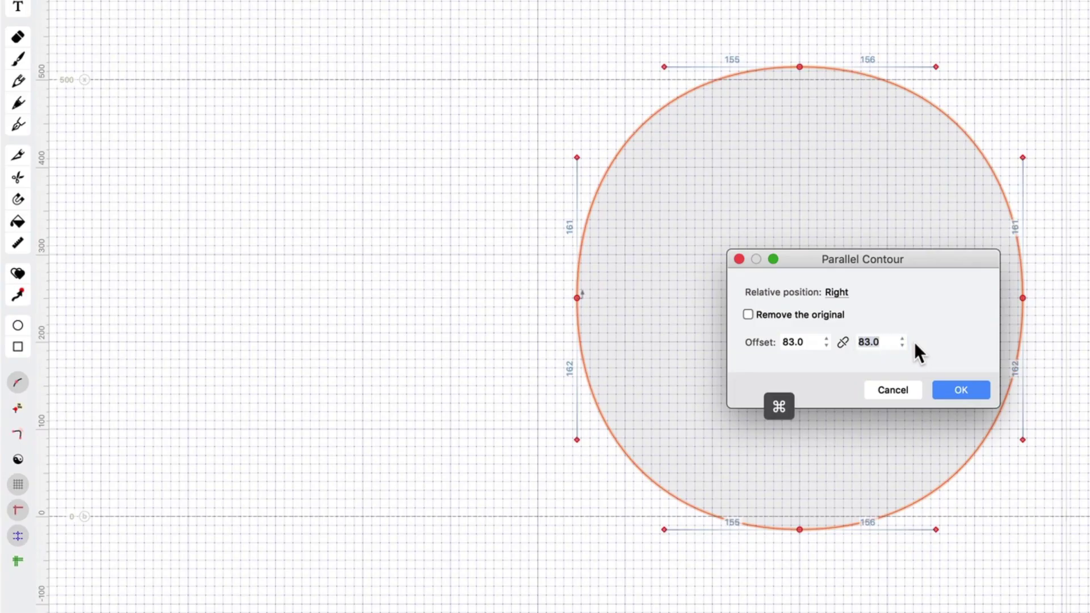
Calculate 75*.9 in Spotlight to work out the second offset
key("super+space")
type("75*.9")
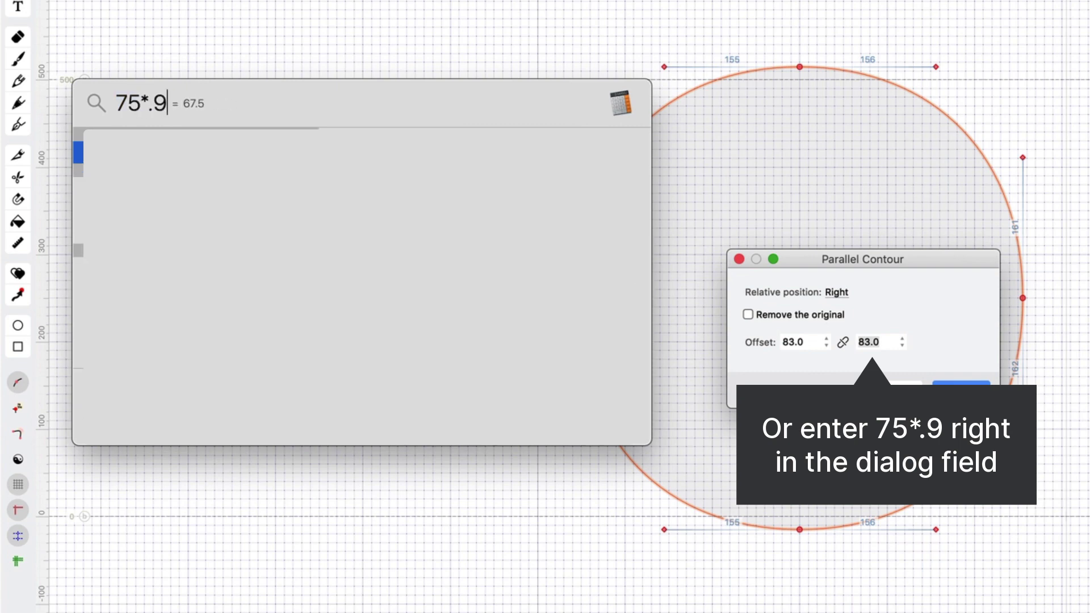
key("super")
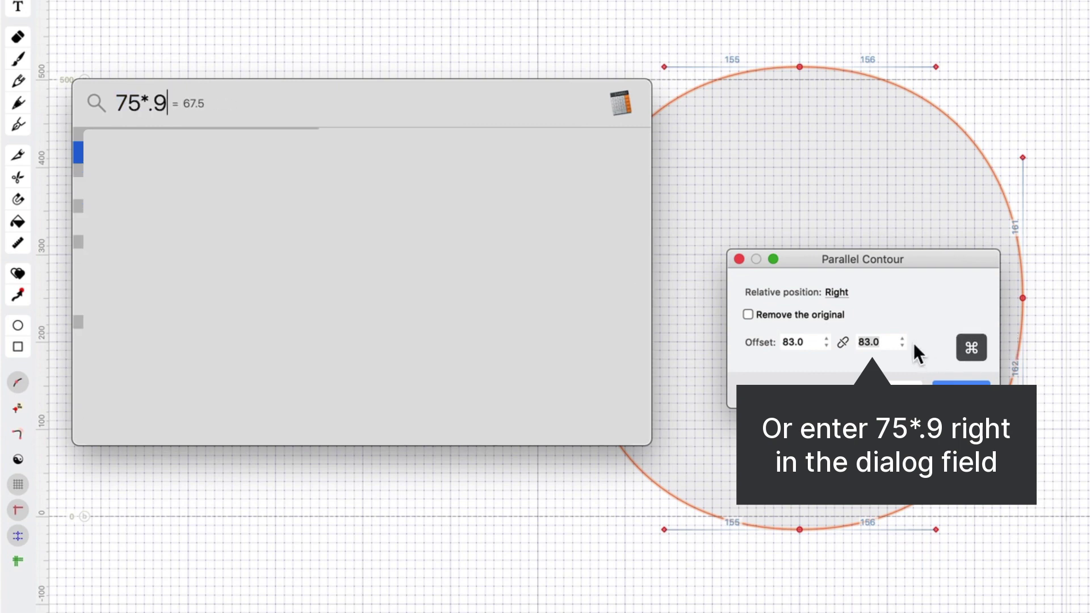
key("super+space")
Set the second offset to 68 and create the parallel contour inside the oval, keeping the original
double_click(890, 341)
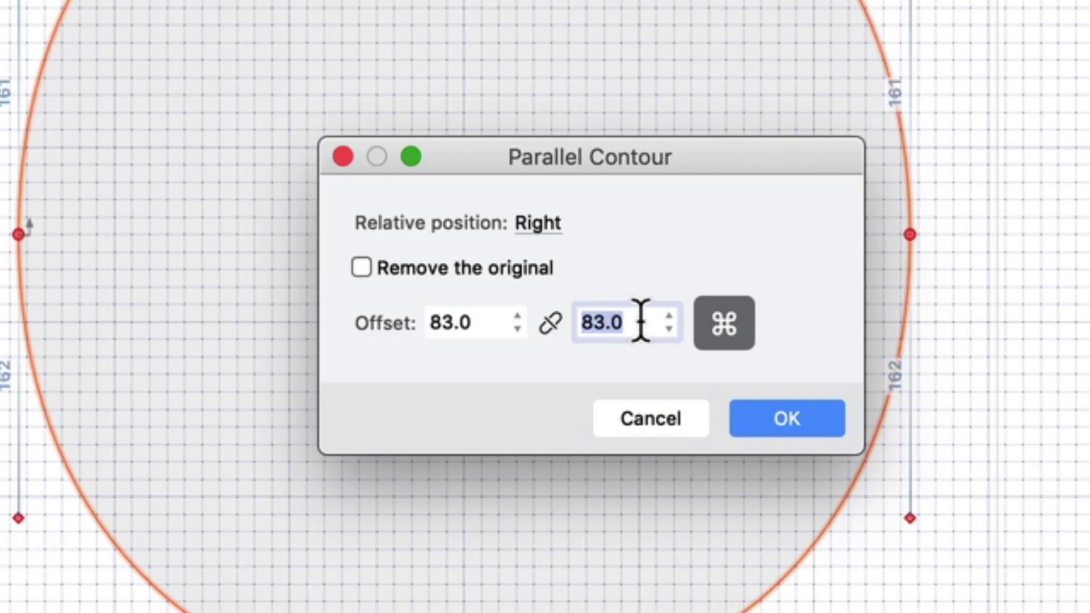
type("68")
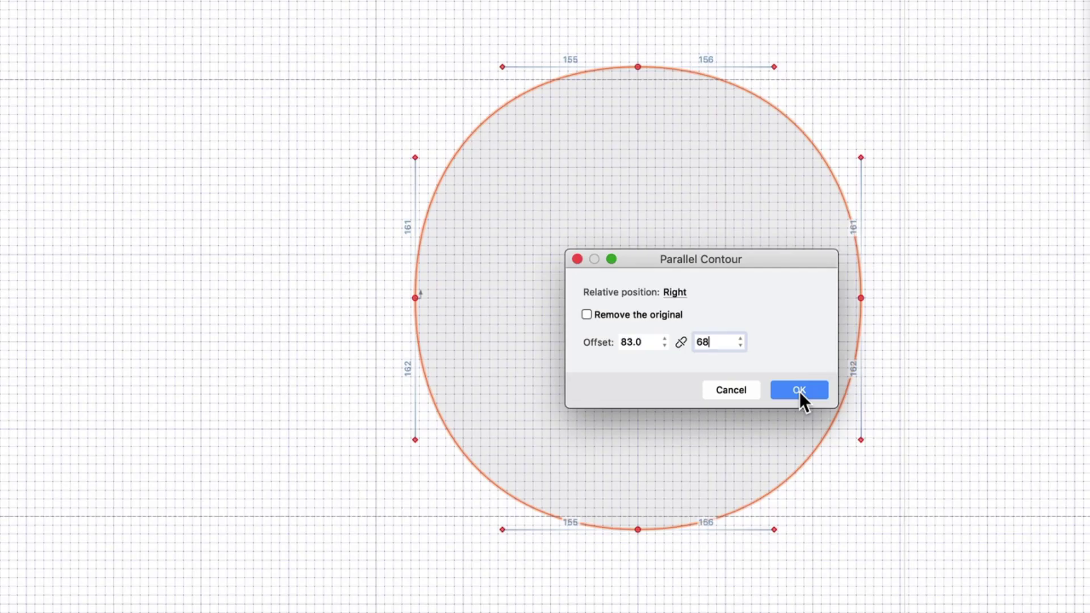
left_click(800, 390)
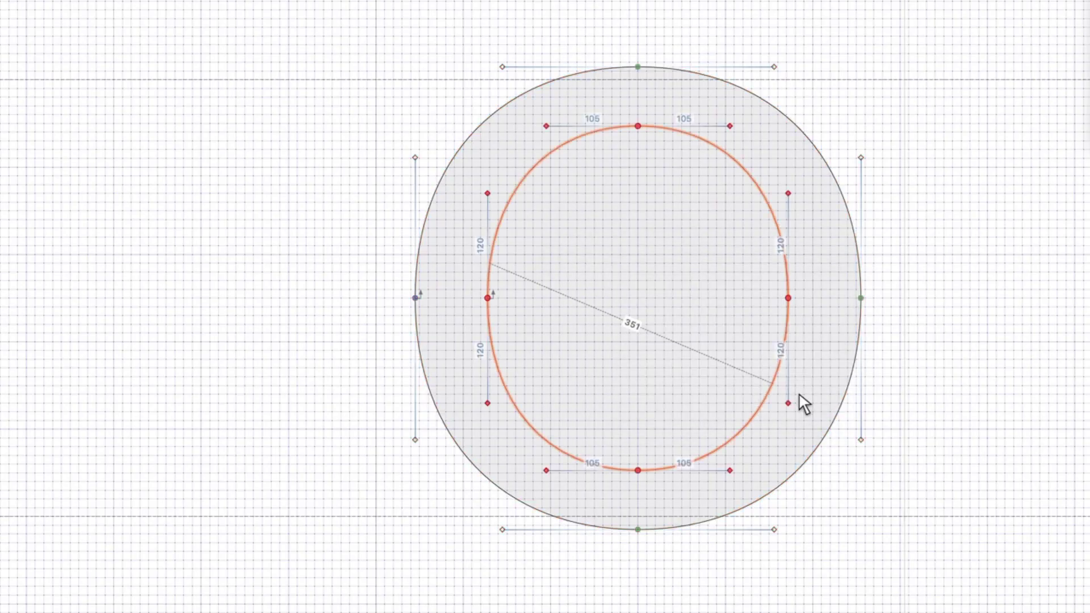
Reverse the direction of the outer contour to cut out the counter of the o
left_click(657, 313)
right_click(416, 297)
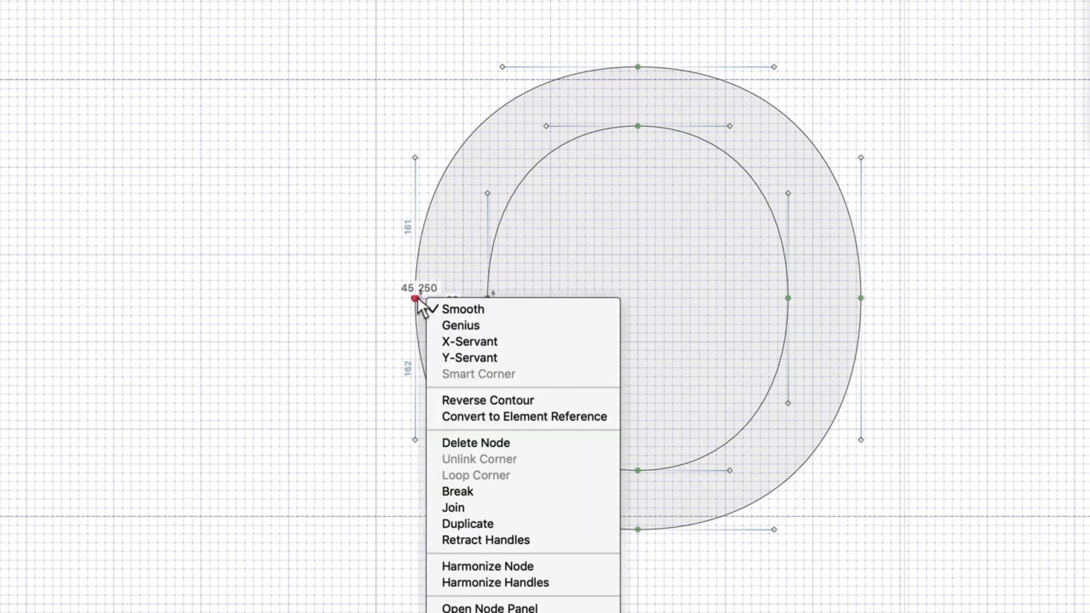
left_click(468, 402)
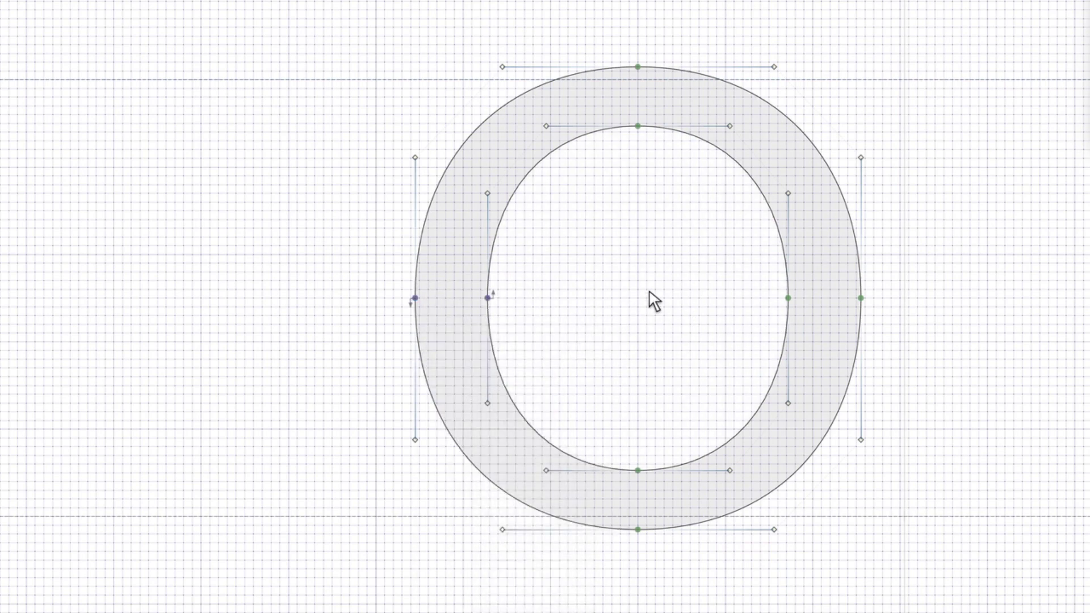
Preview the filled o and check the Reverse Contour option on the outer contour's start node
key("grave")
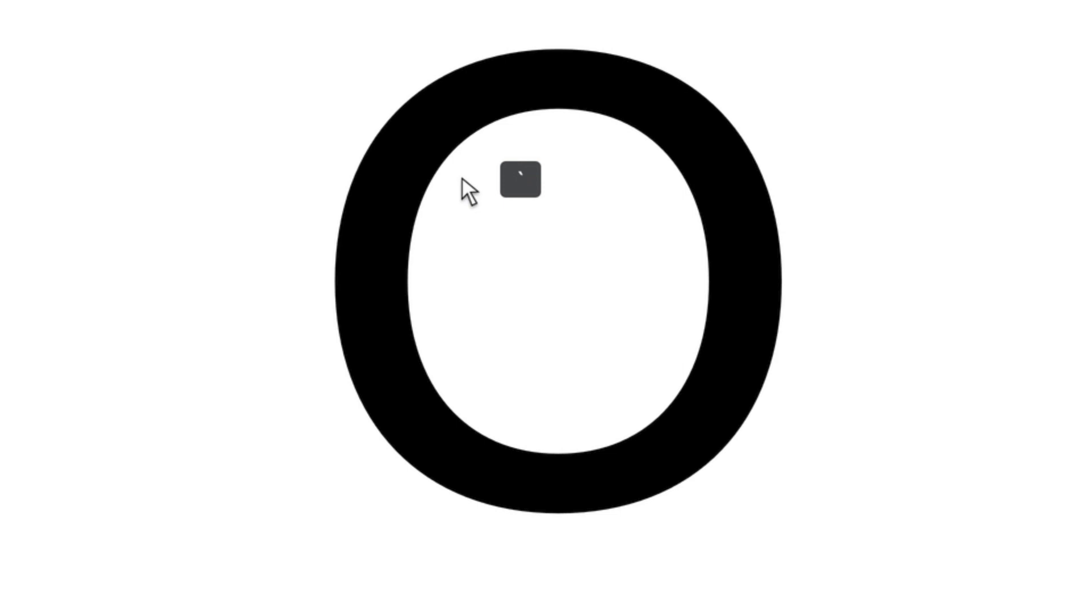
key("z")
key("grave")
right_click(388, 281)
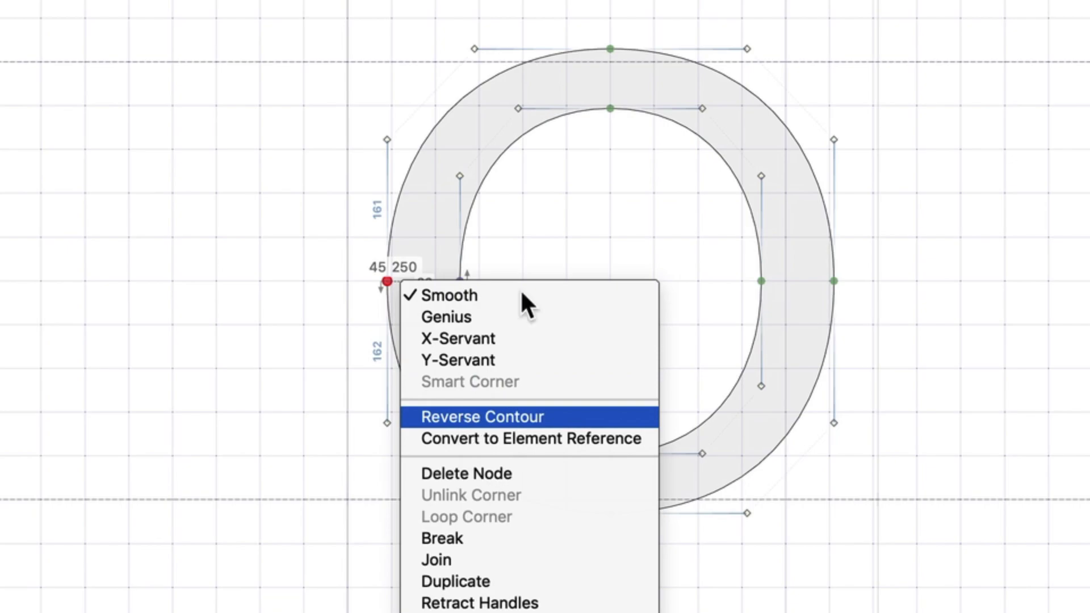
key("x")
key("grave")
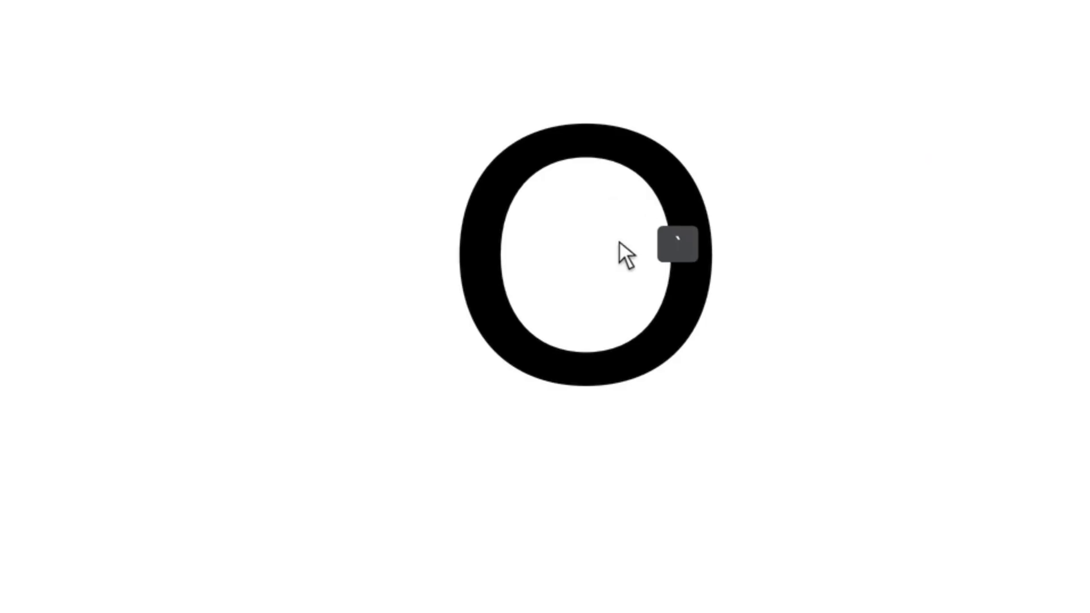
scroll(619, 240, "up", 5)
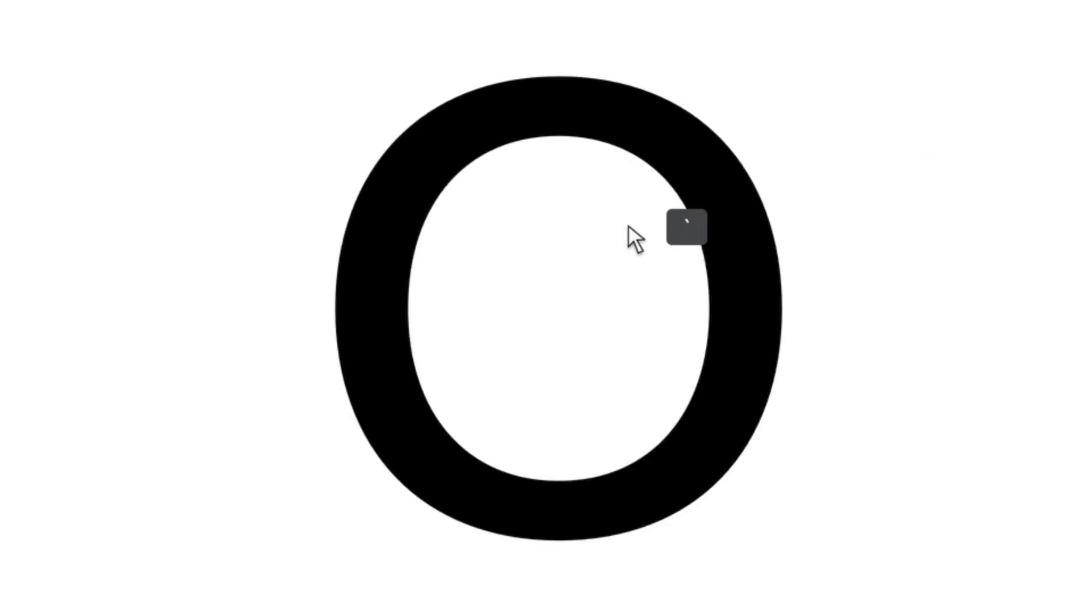
Leave the filled preview of the o and return to the font's glyph overview
key("grave")
left_click(375, 315)
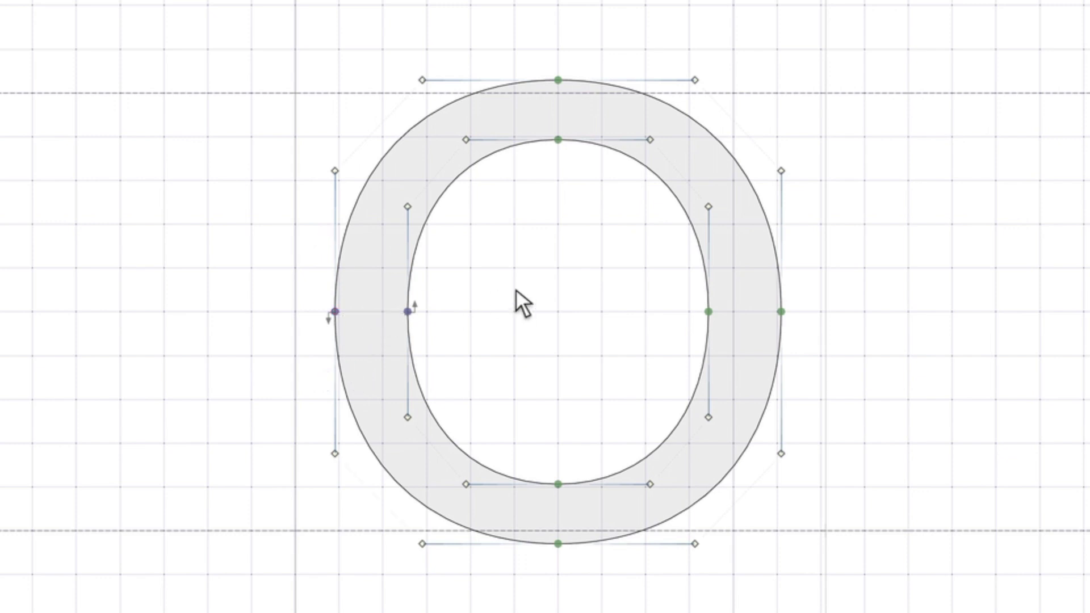
key("super")
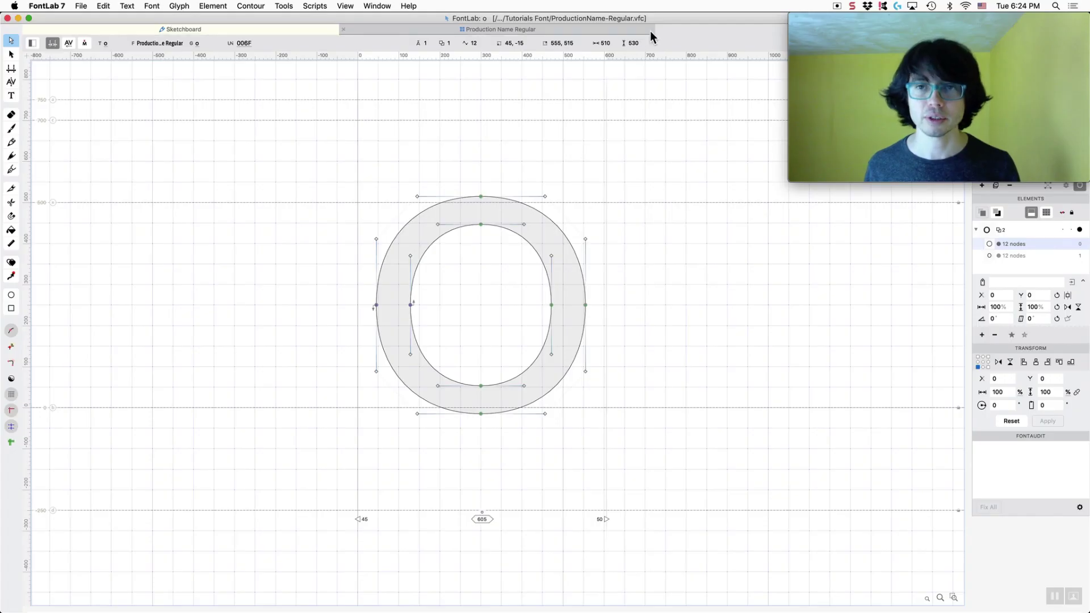
left_click(659, 29)
Show the Preview panel and replace its text with "nonononono"
left_click(377, 6)
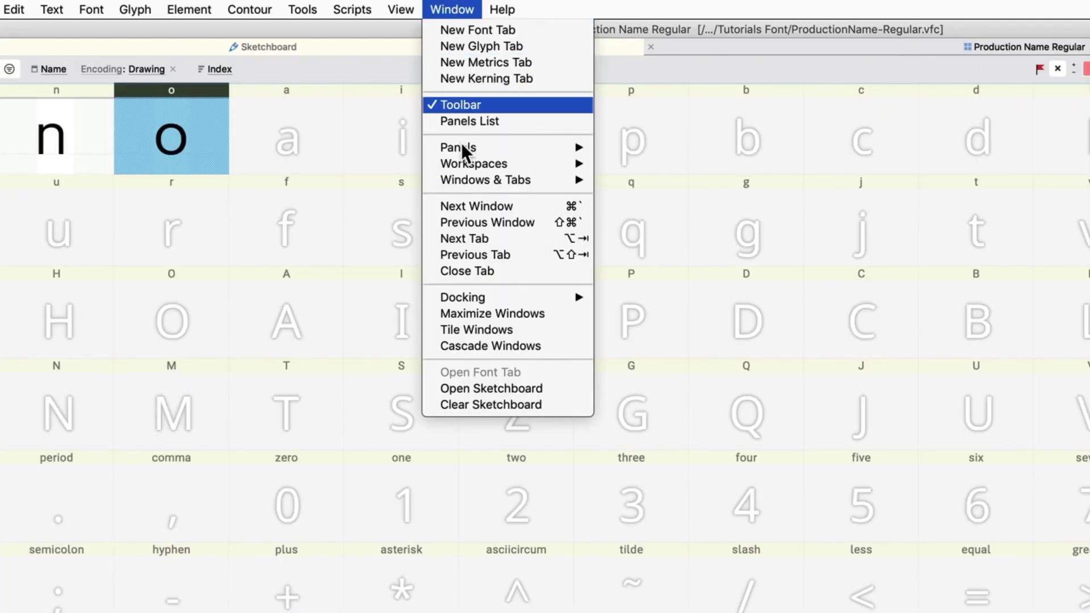
mouse_move(534, 146)
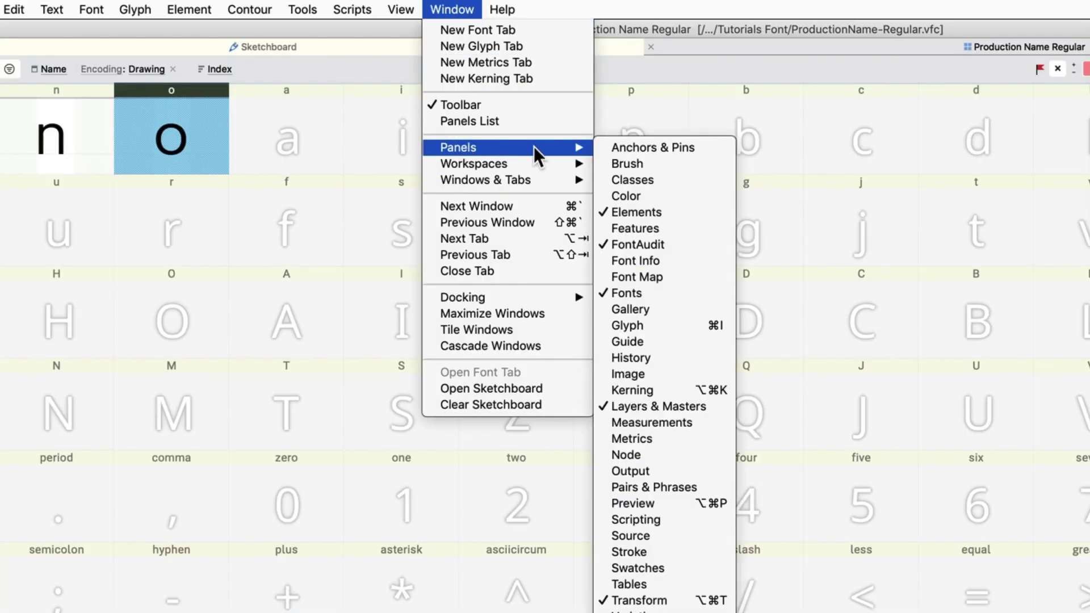
left_click(649, 503)
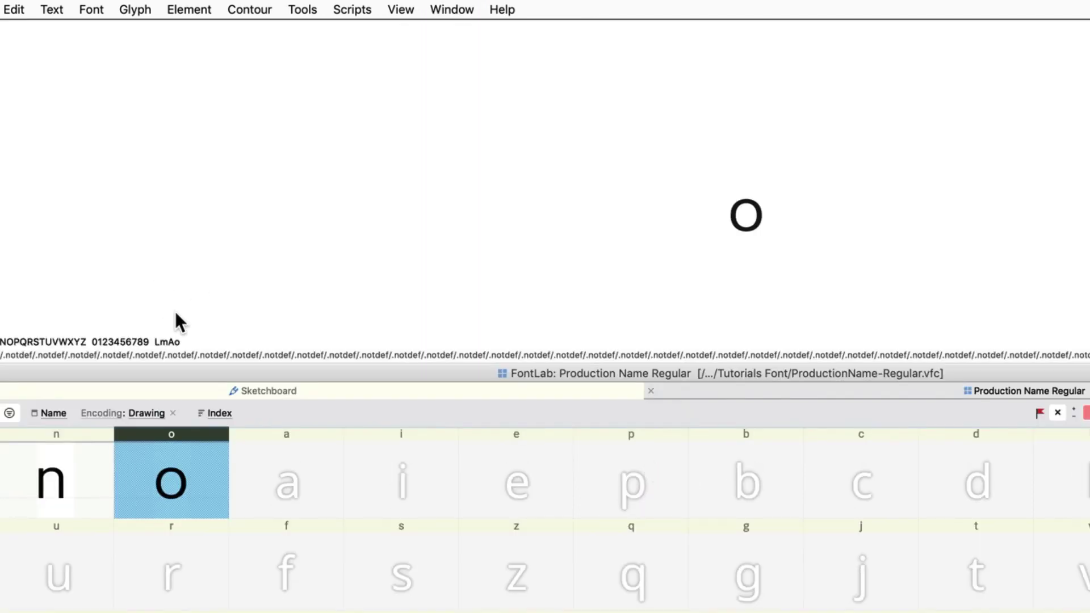
key("ctrl+a")
key("BackSpace")
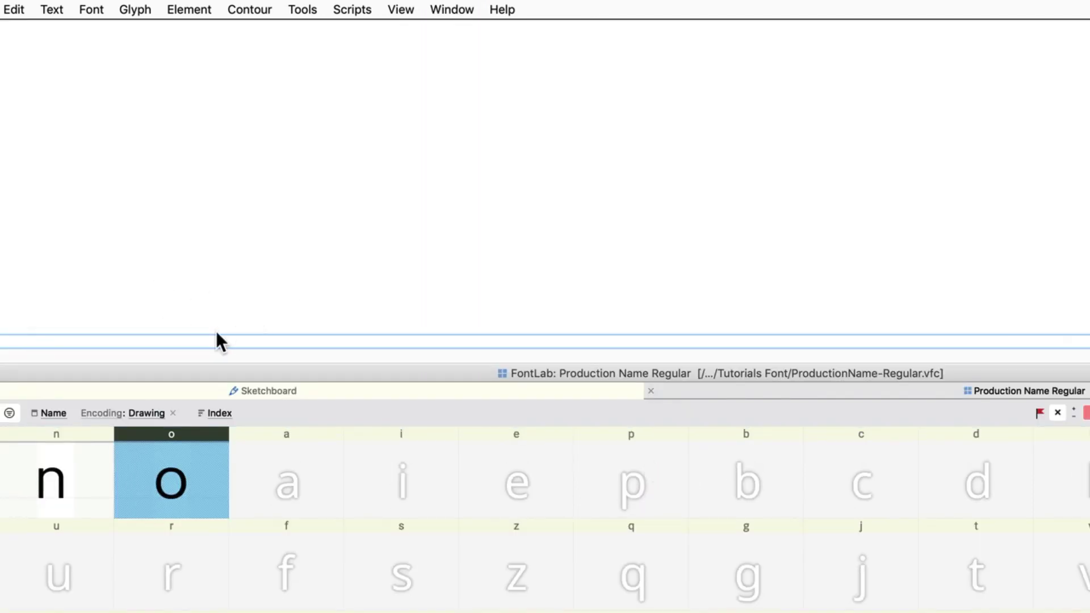
type("non")
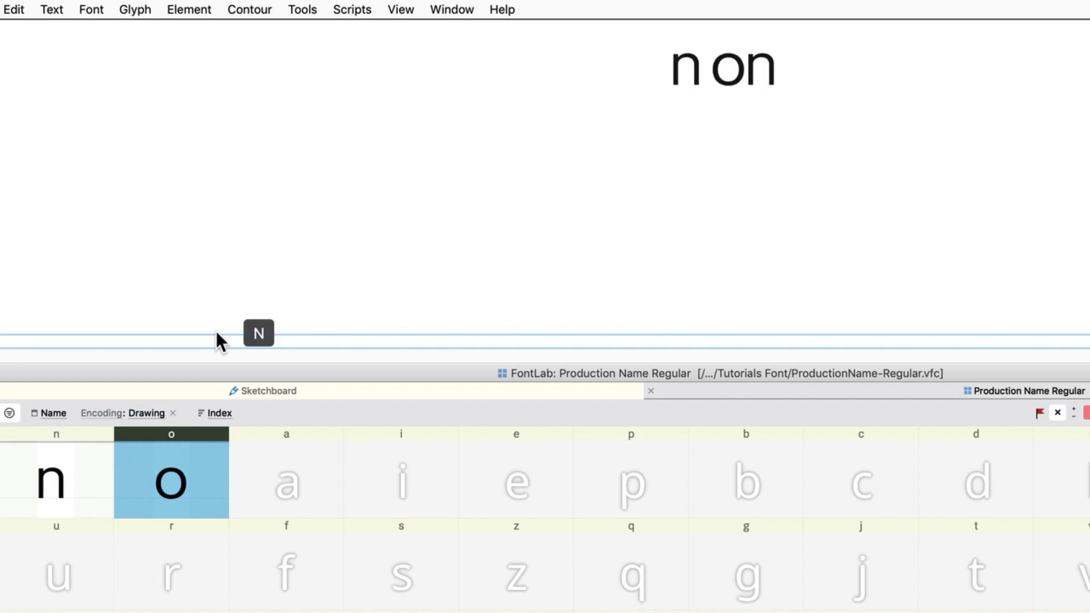
type("ononono")
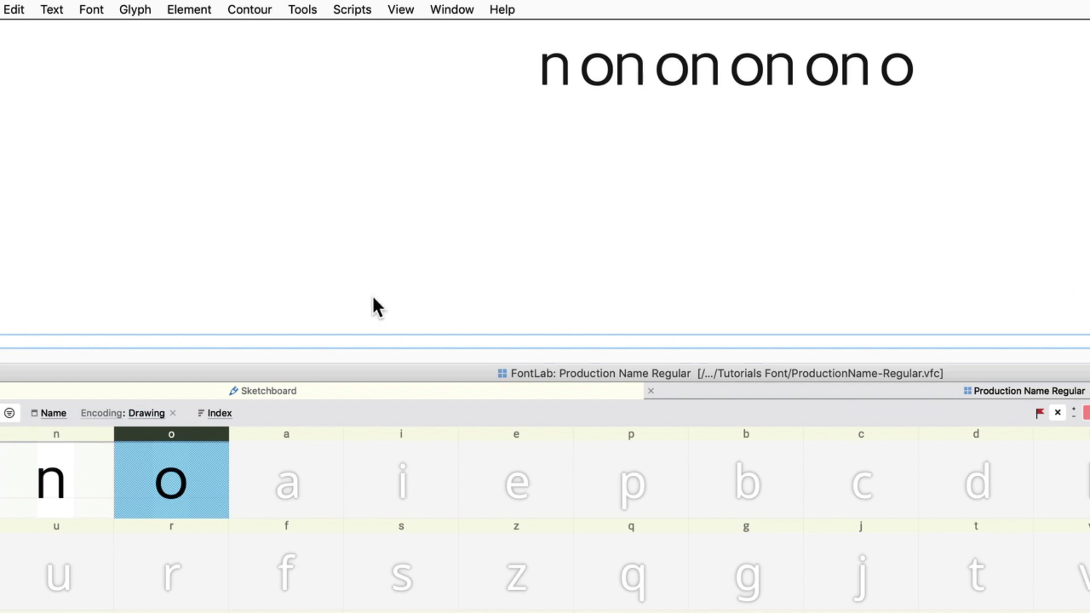
Open the n glyph for metrics editing and fit it in a reduced view
left_click(76, 458)
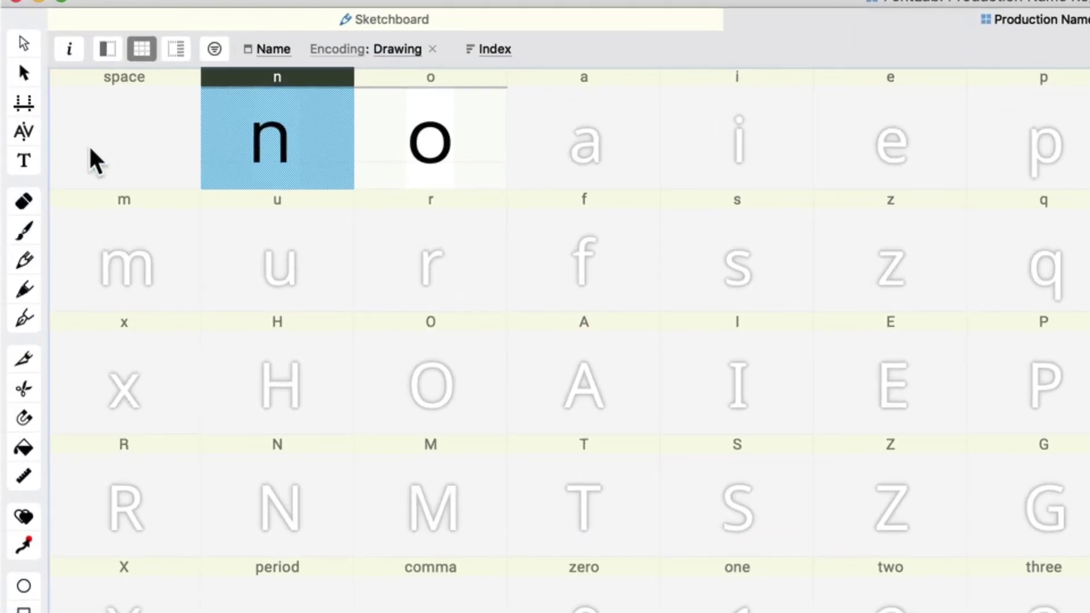
left_click(23, 103)
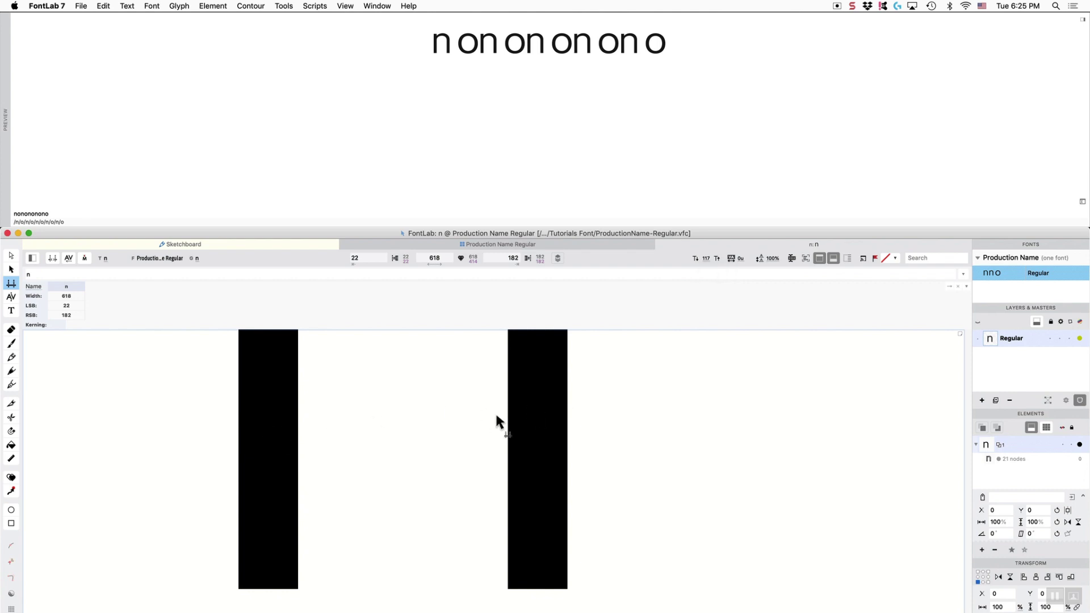
key("super")
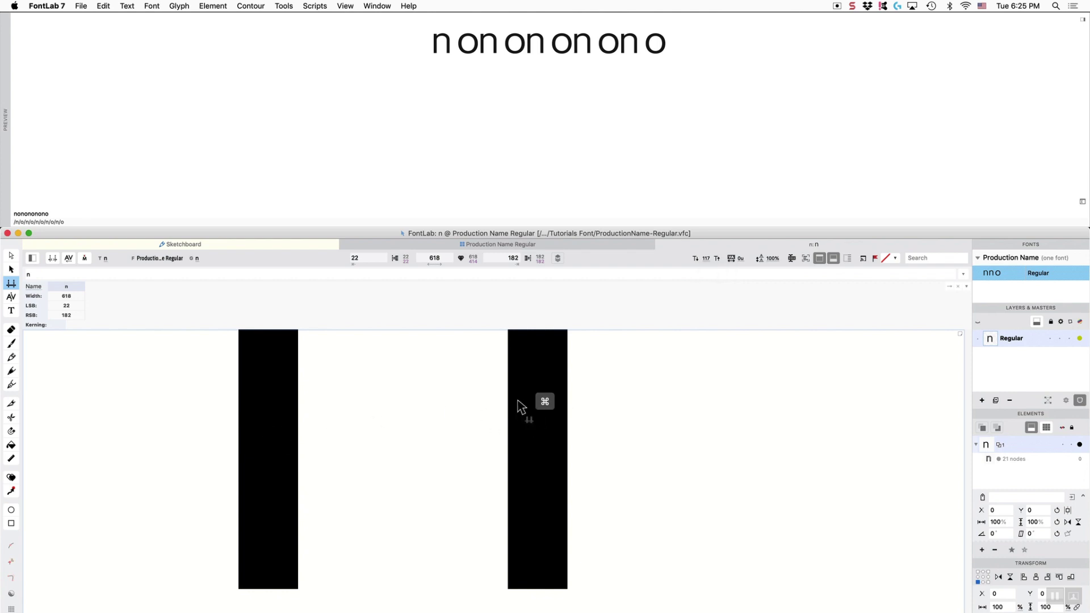
key("super+1")
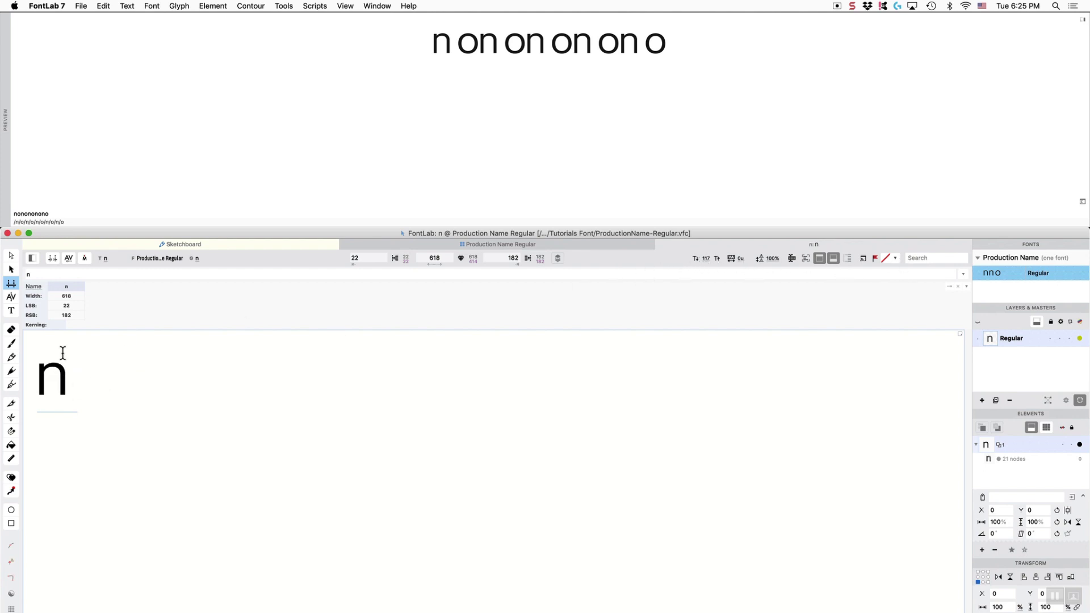
Set the n's left sidebearing to 50 and its right sidebearing to 46
left_click(72, 306)
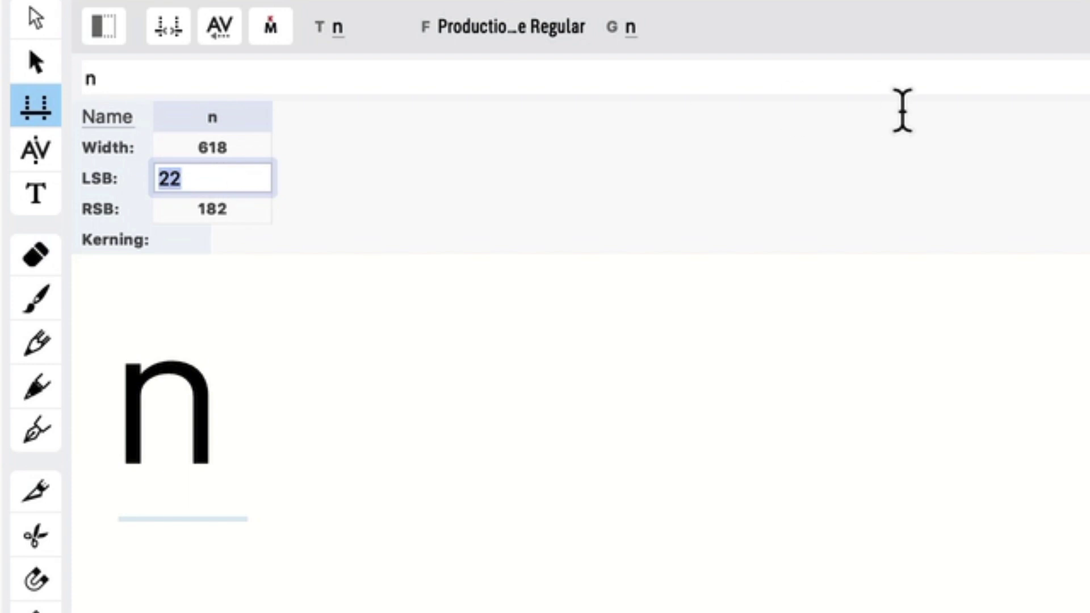
type("45")
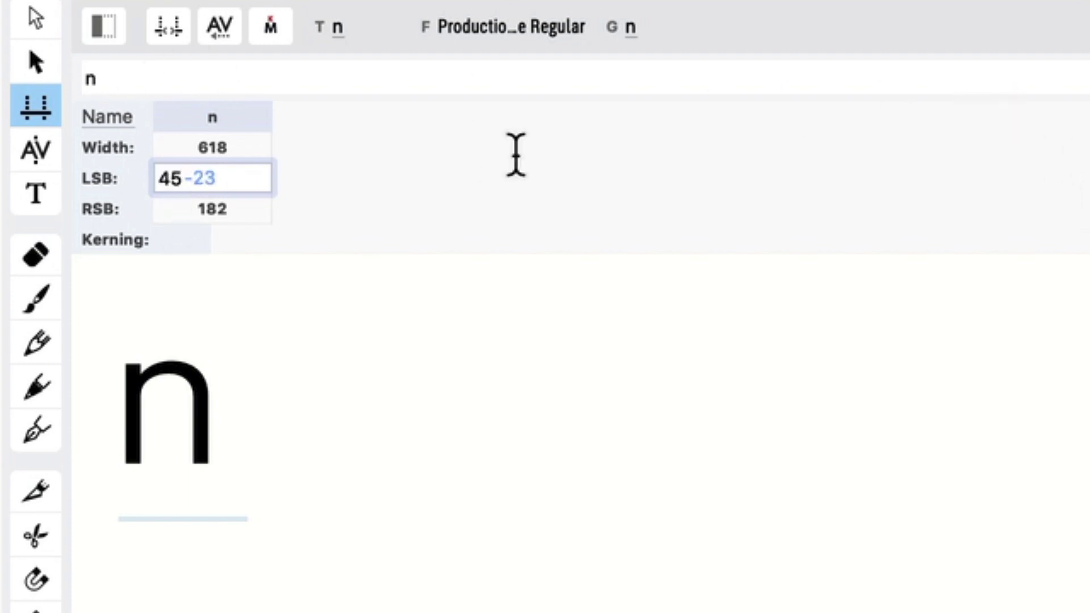
key("BackSpace")
key("BackSpace")
type("50")
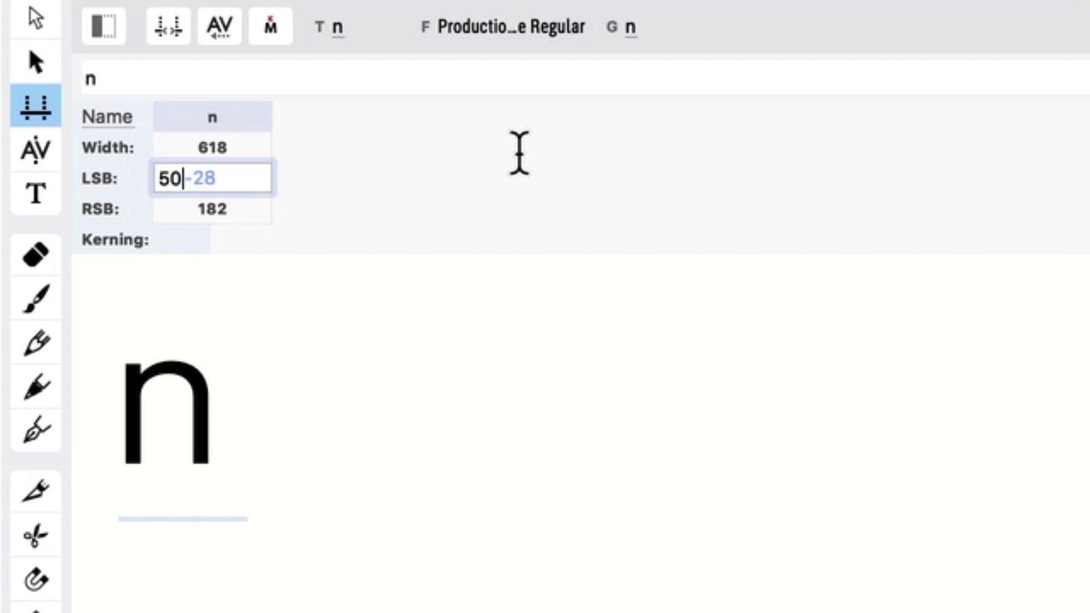
key("Tab")
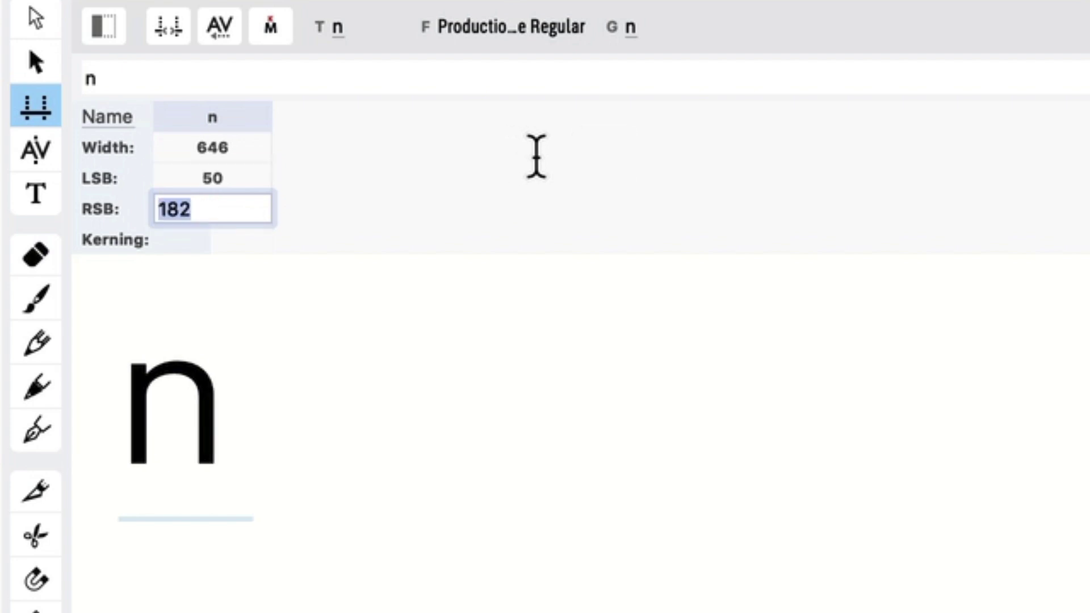
type("46")
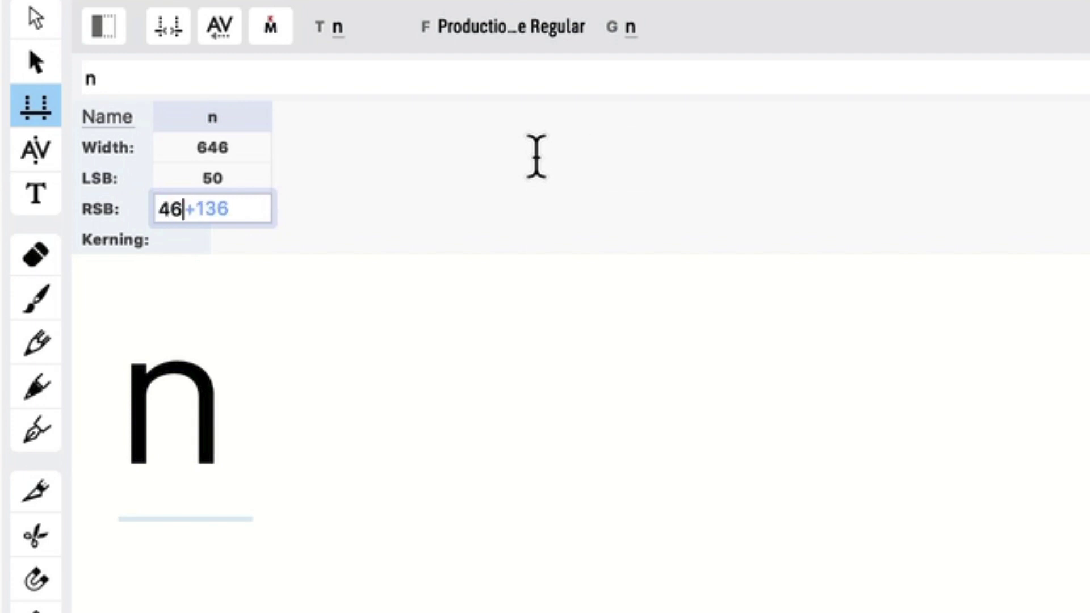
key("Return")
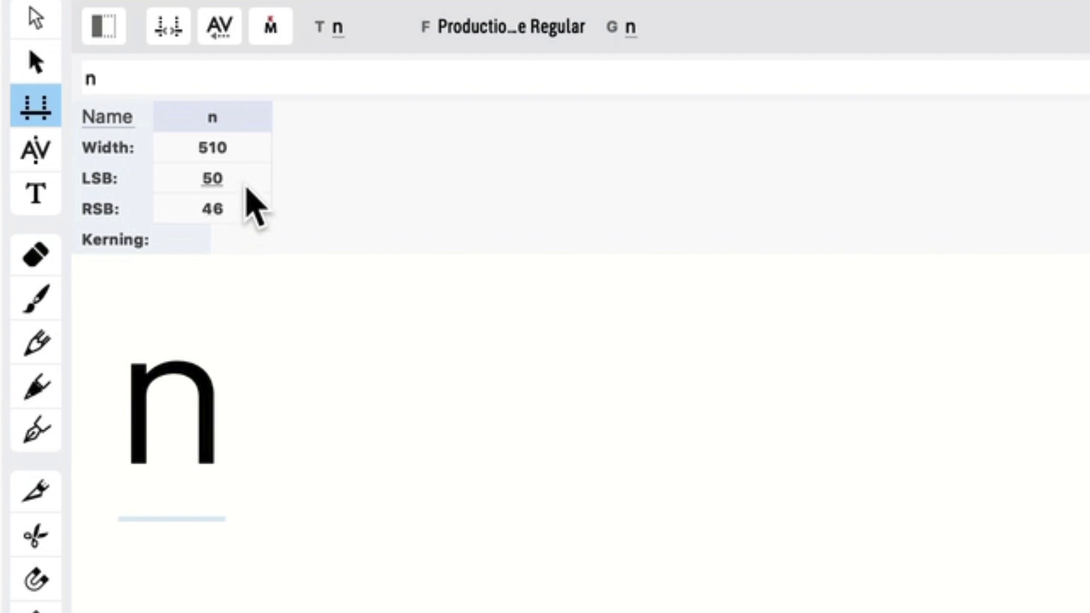
Add an o after the n in the metrics text and set the o's left sidebearing to 50
left_click(287, 75)
type("o")
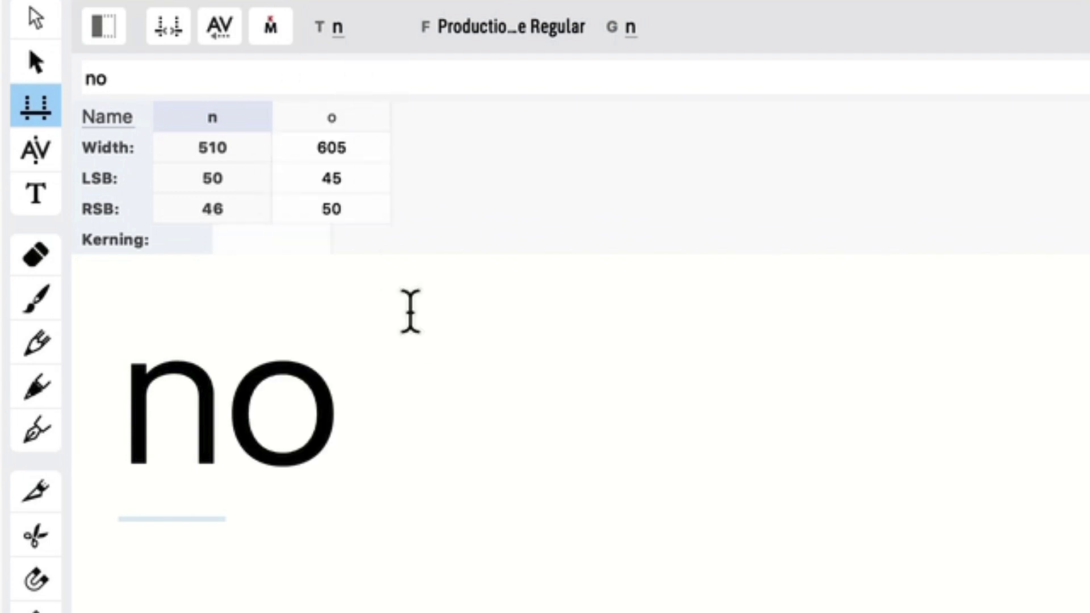
left_click(348, 177)
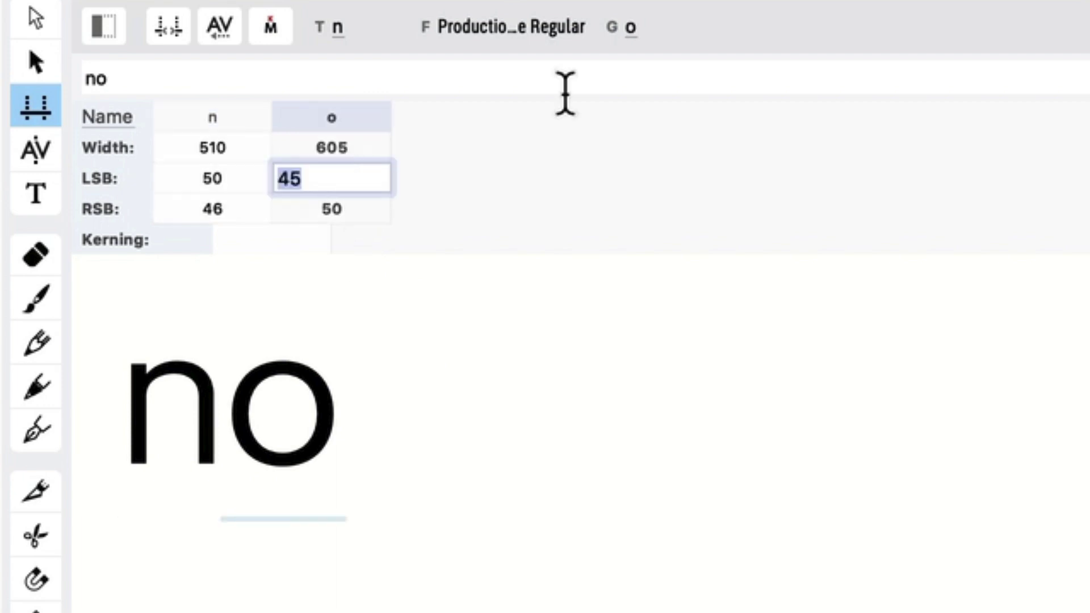
type("50")
key("Return")
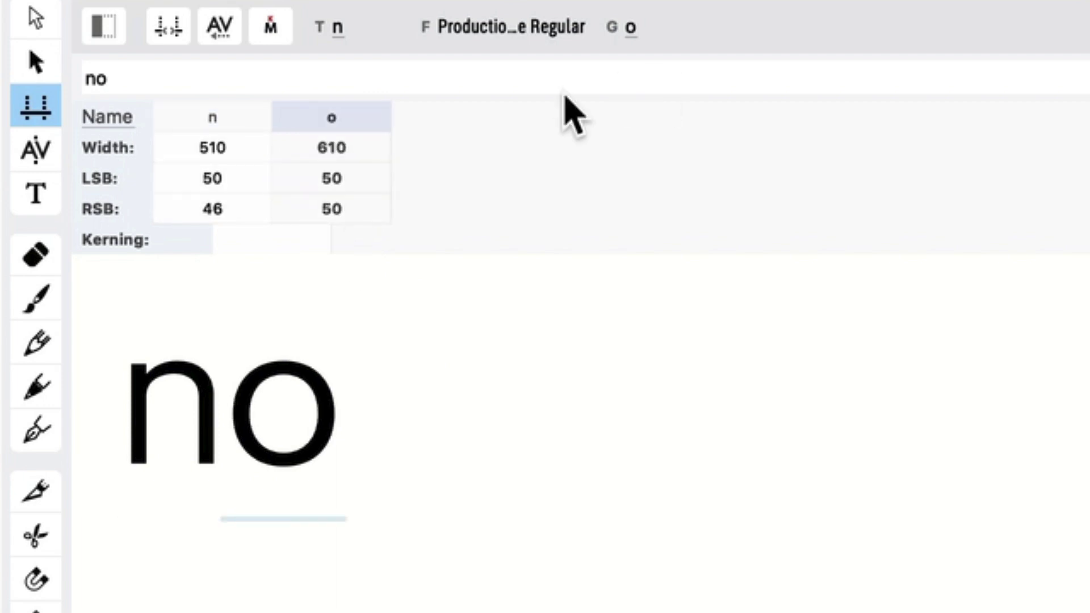
Insert a line reading "ooooo" above "nonononono" in the preview text
left_click(435, 50)
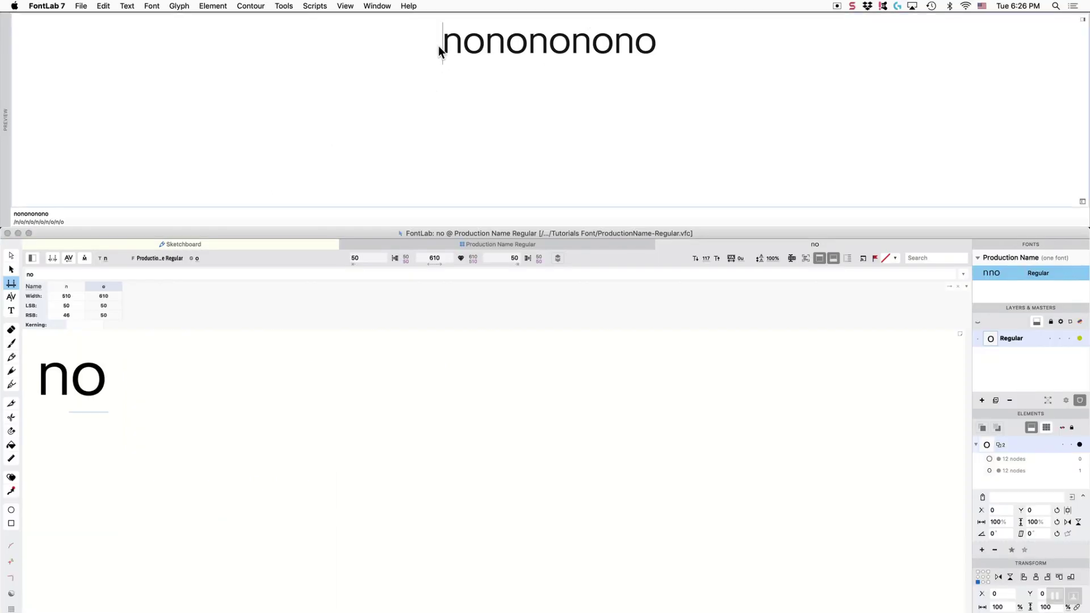
type("000")
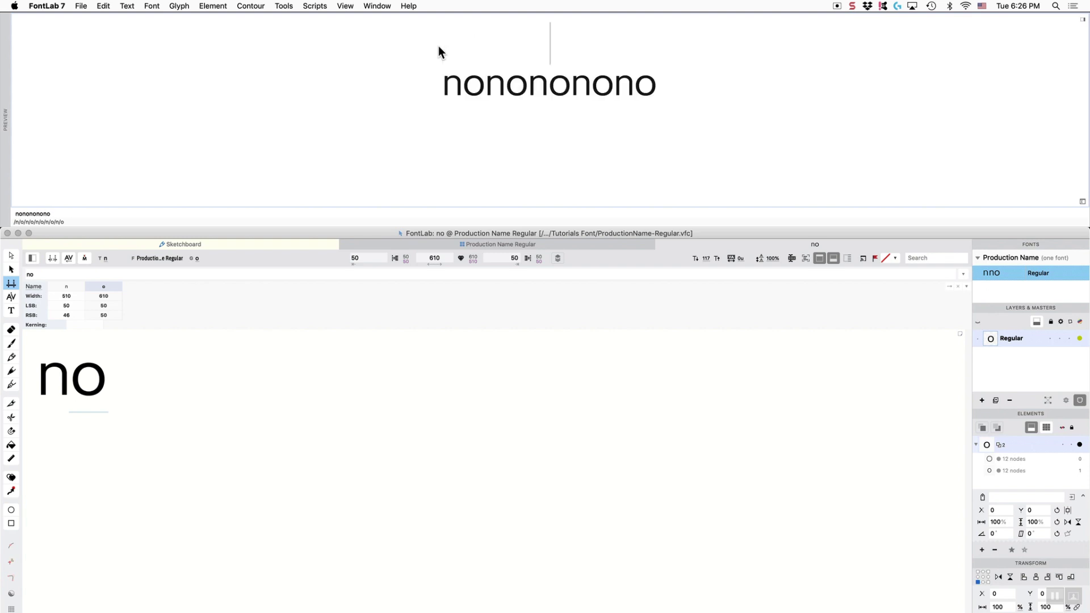
key("BackSpace")
key("BackSpace")
key("BackSpace")
type("ooooo")
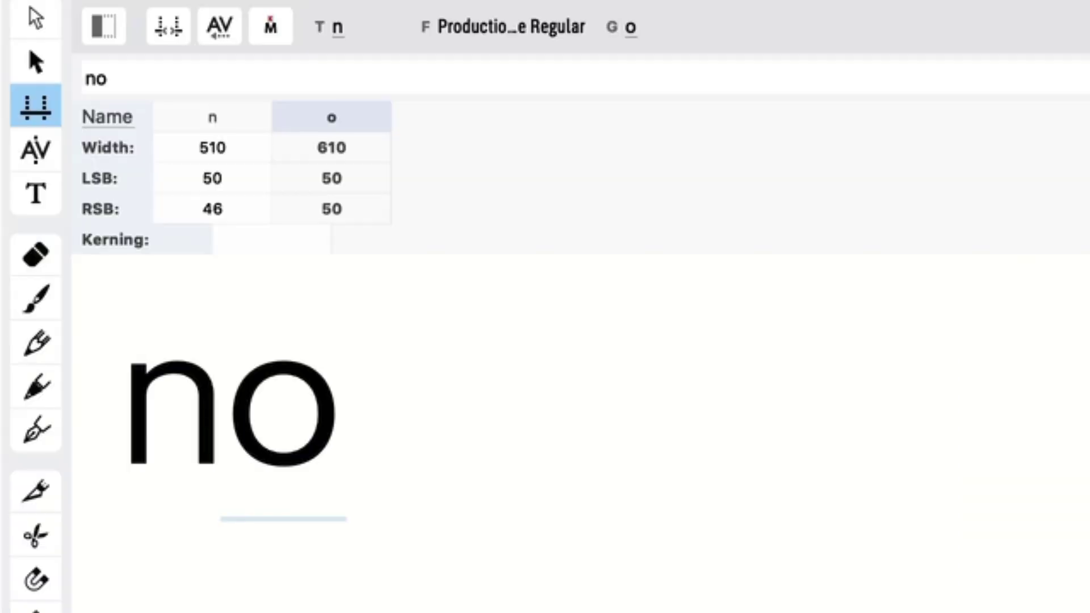
Set both sidebearings of the o to 45 and add a line reading "nnnnn" below "ooooo" in the preview
left_click(309, 179)
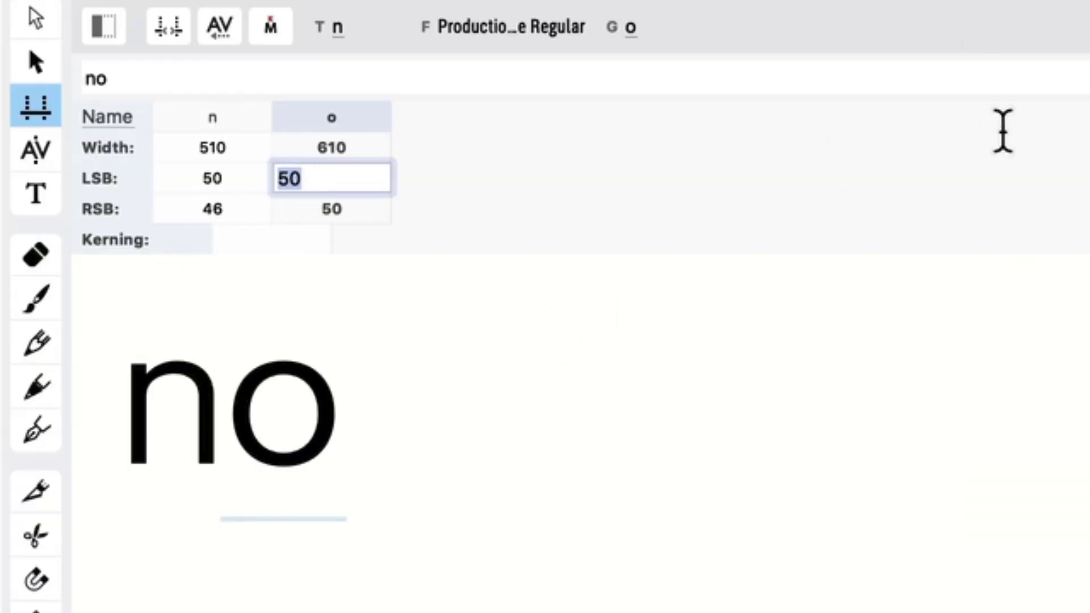
type("45")
key("Tab")
type("45")
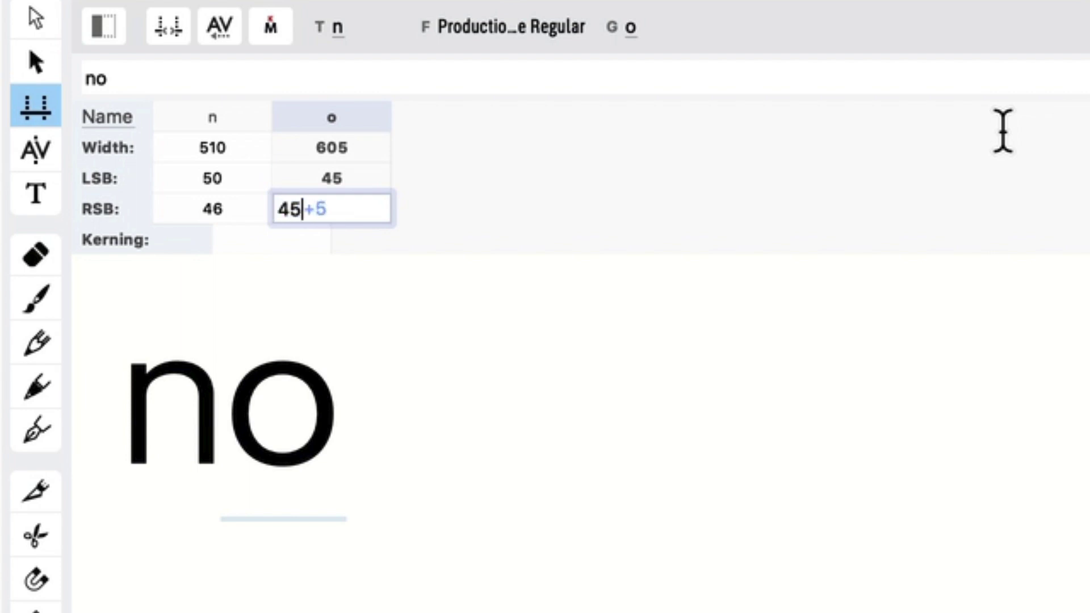
key("Tab")
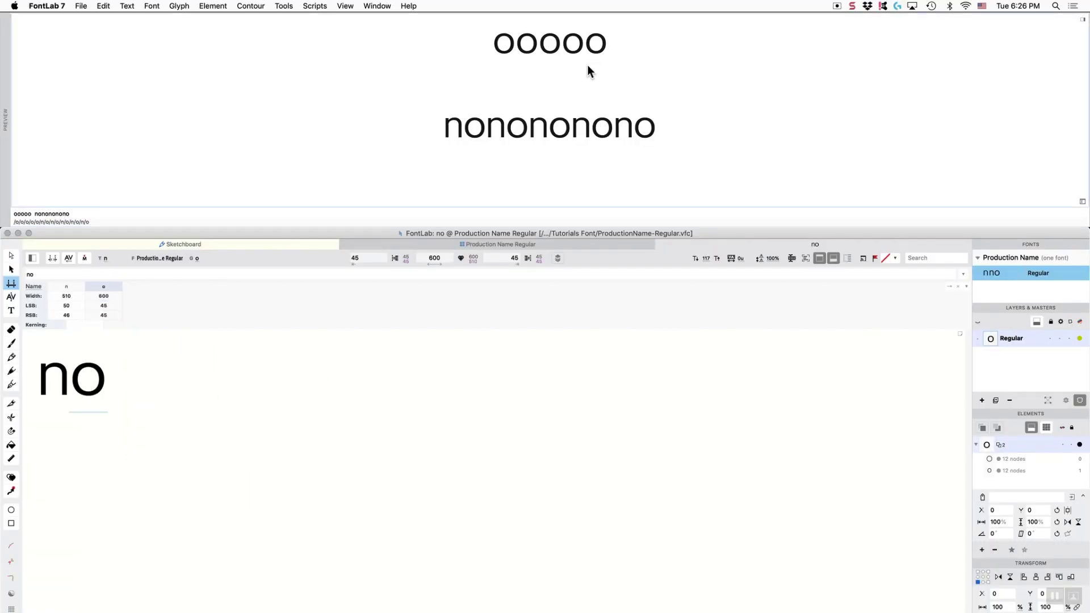
type("nnnnn")
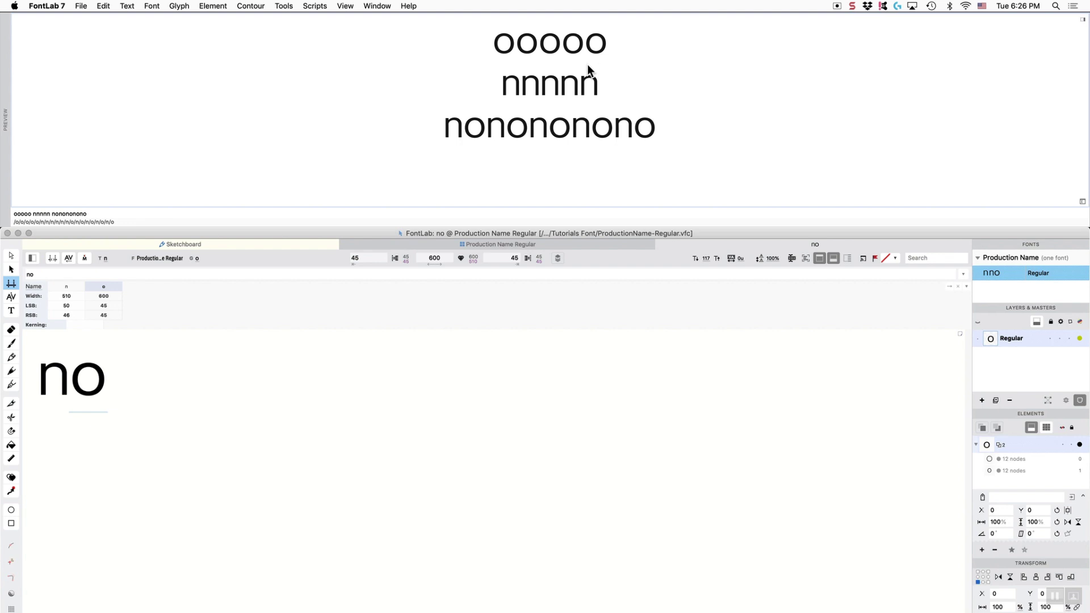
Set both the left and right sidebearings of the o to 35
left_click(103, 305)
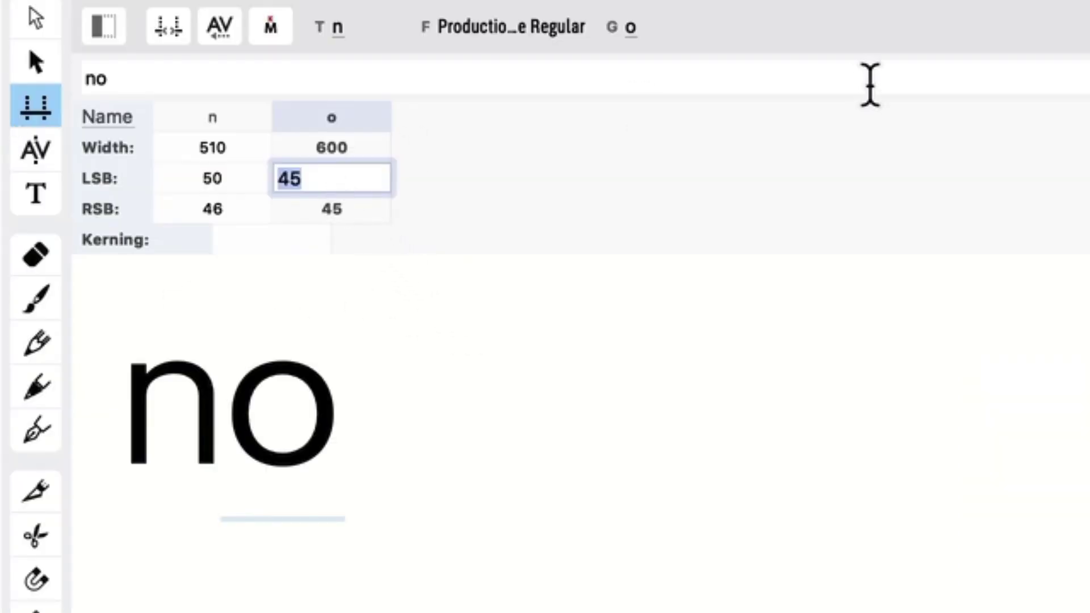
type("4")
key("BackSpace")
type("35")
left_click(353, 206)
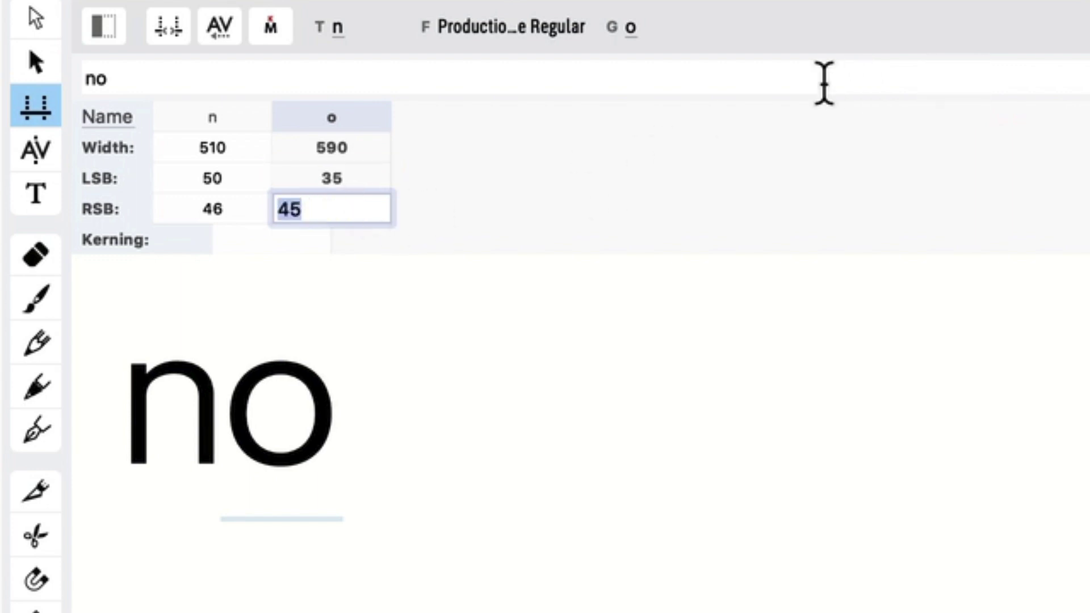
type("35")
key("Return")
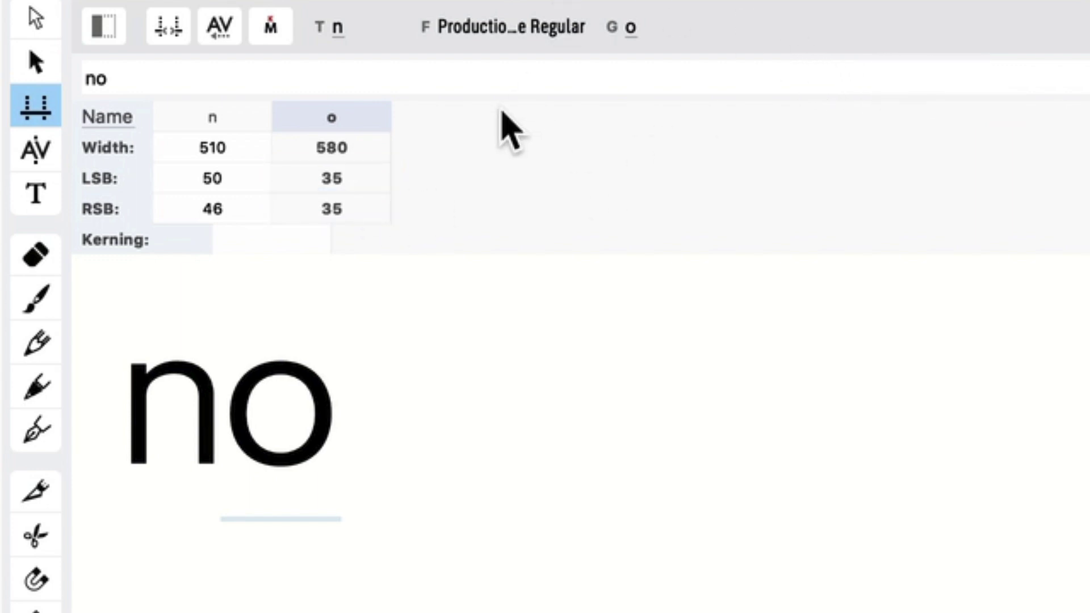
Set both the left and right sidebearings of the o to 40
left_click(348, 177)
type("4")
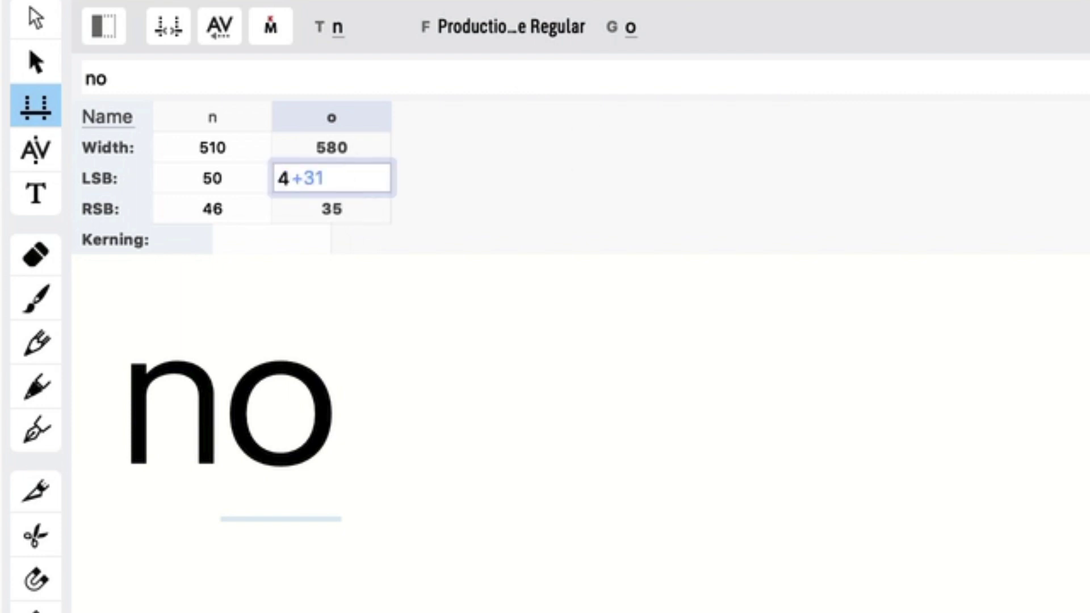
type("0")
left_click(307, 212)
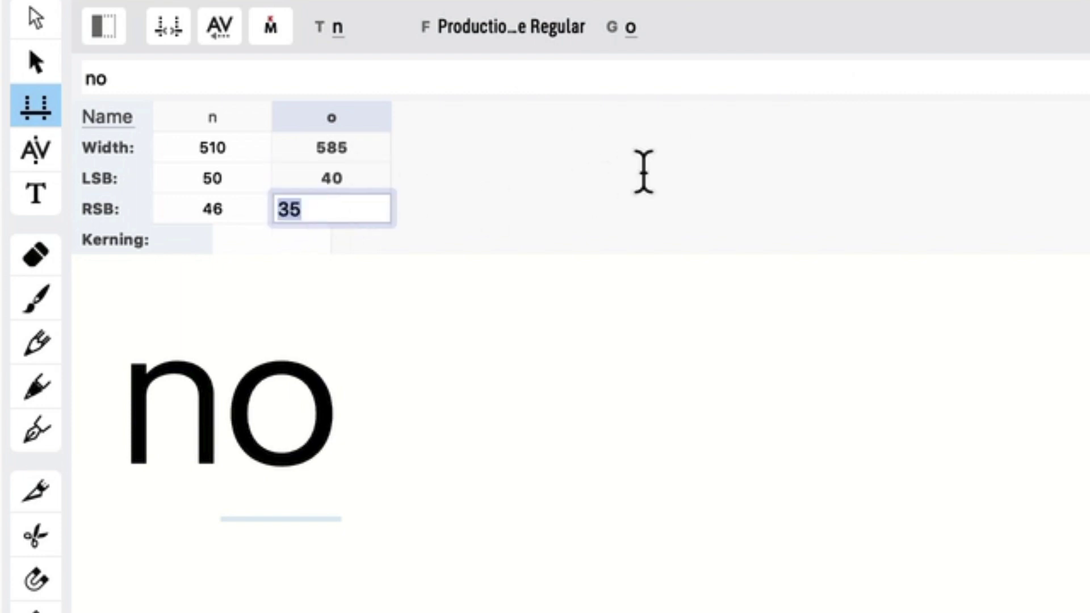
type("40")
key("Return")
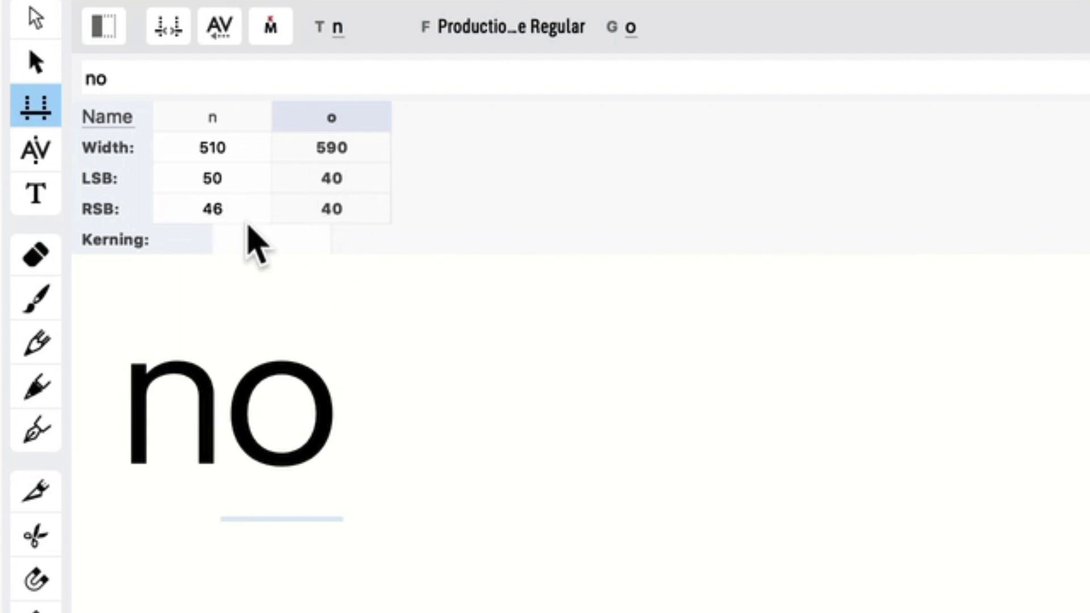
Set the left sidebearing of the n to 60 and its right sidebearing to 55
left_click(238, 181)
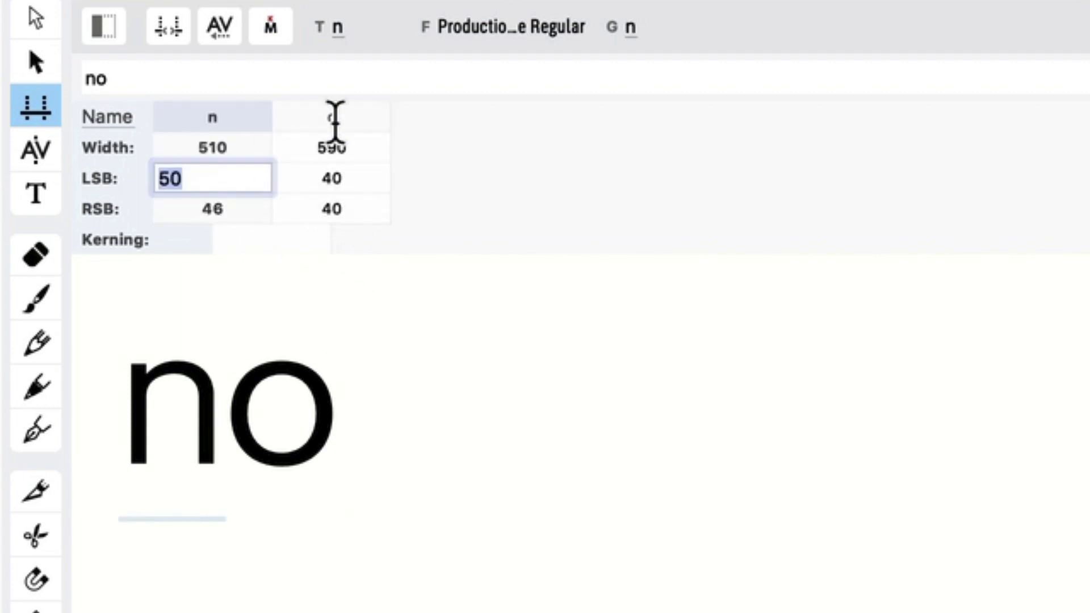
type("60")
key("Return")
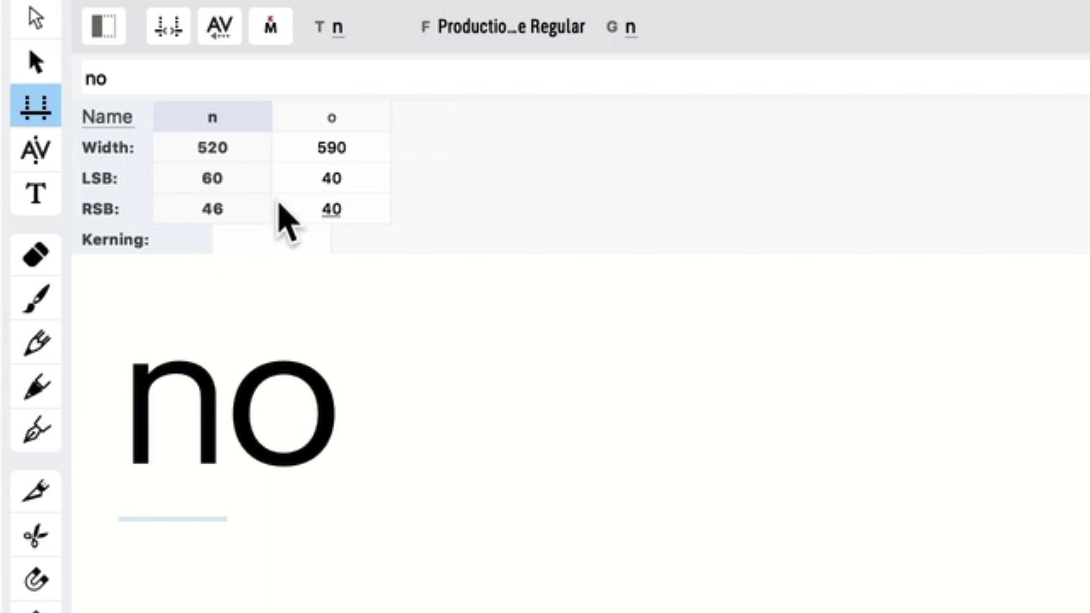
left_click(255, 204)
type("55")
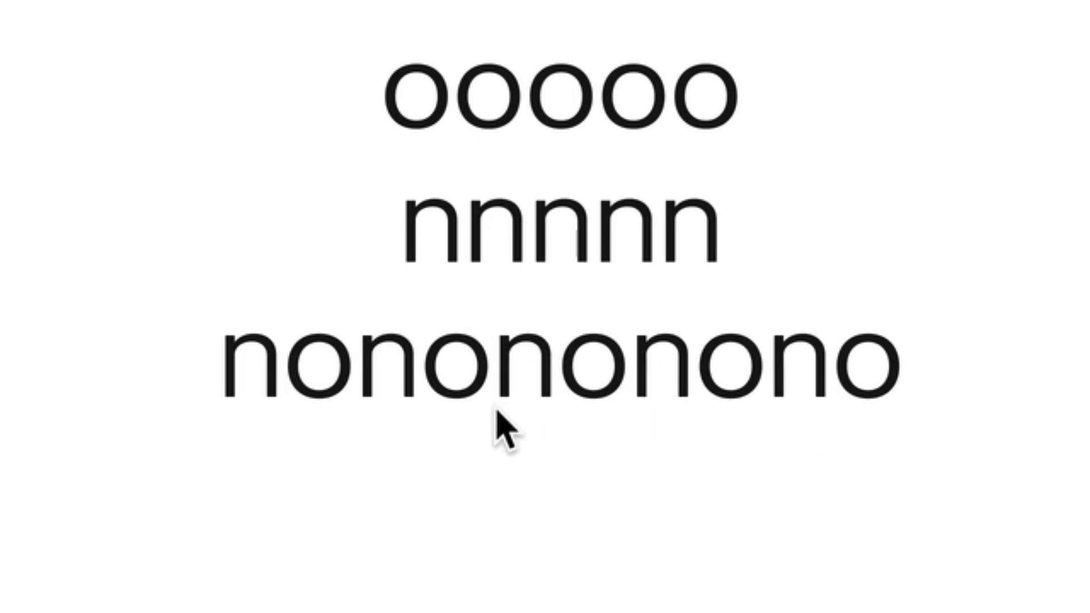
Replace the "nonononono" line in the preview text with "noon"
left_click_drag(598, 366, 864, 402)
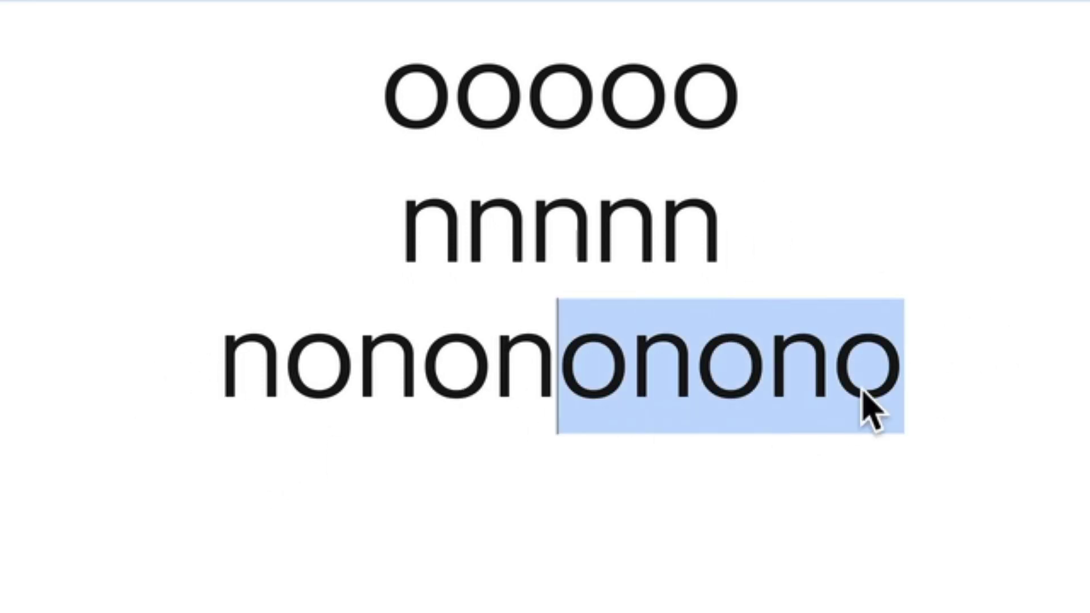
double_click(867, 395)
type("noon")
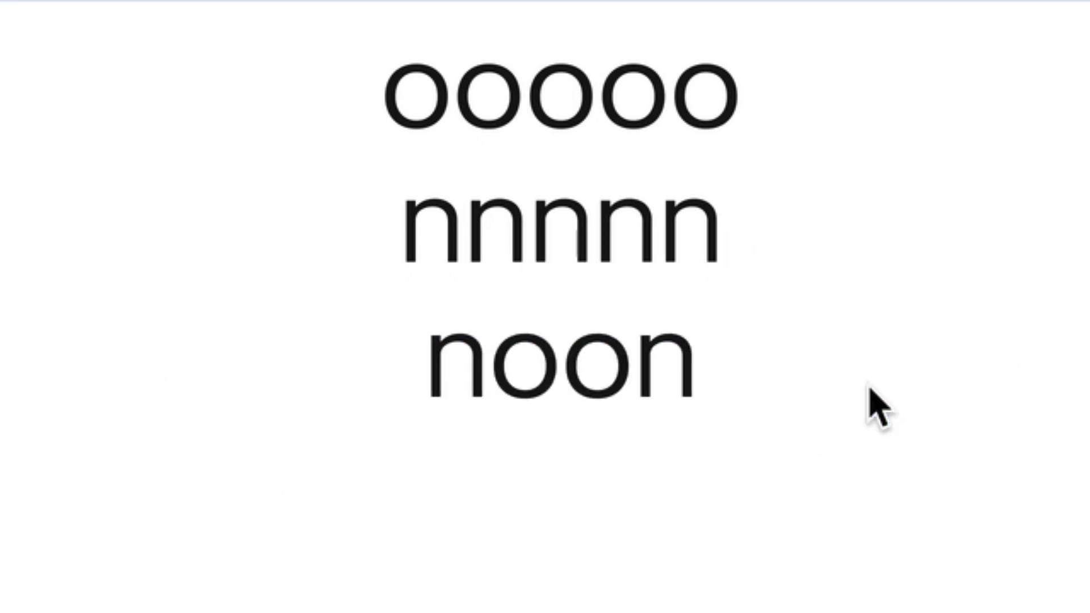
key("Return")
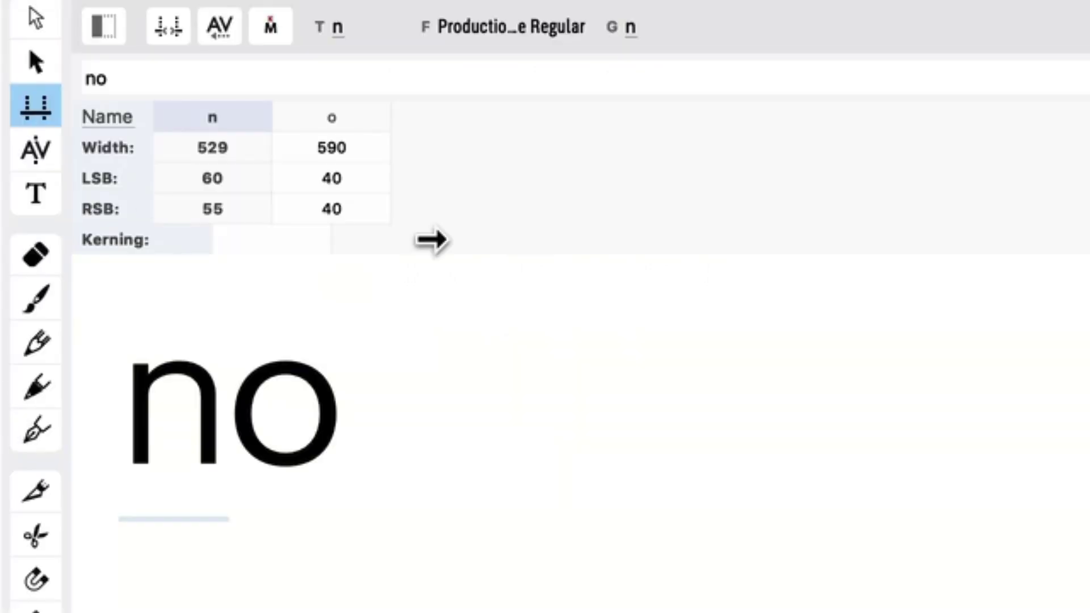
Set both the left and right sidebearings of the o to 38
left_click(358, 179)
type("38")
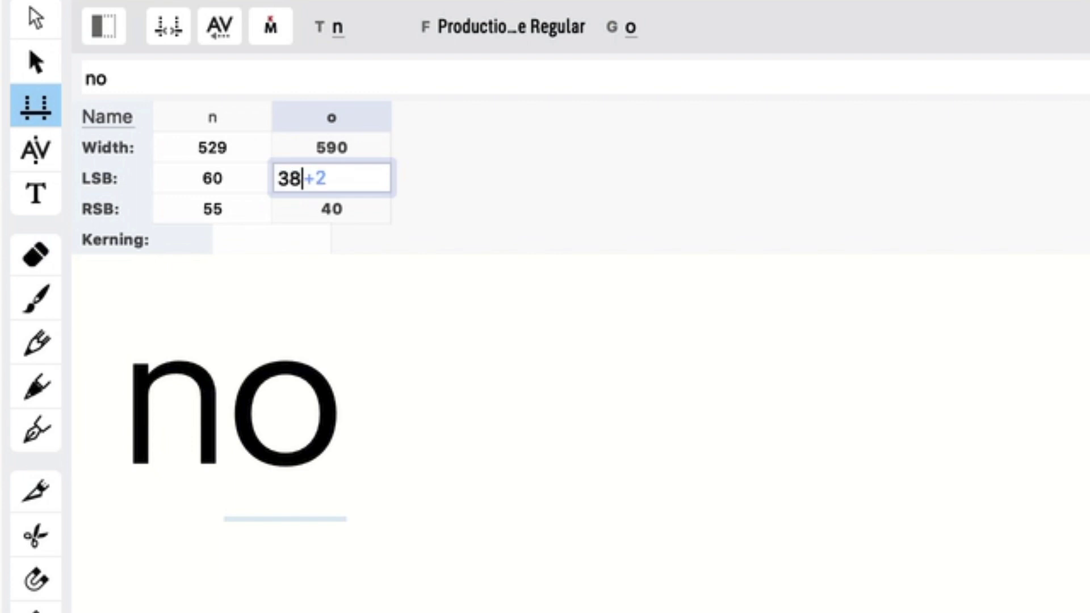
key("Tab")
type("38")
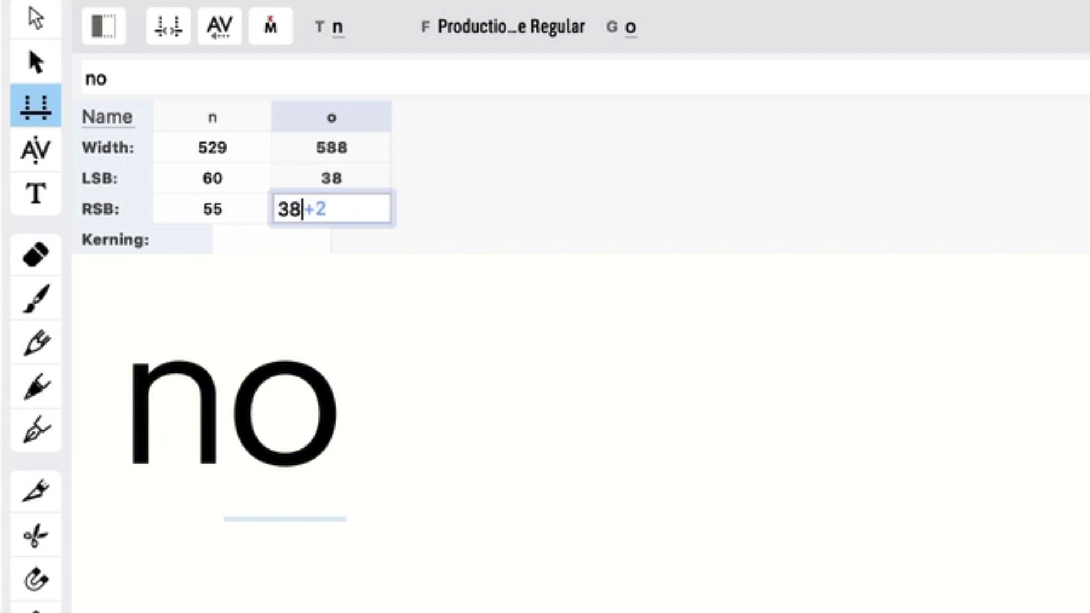
key("Return")
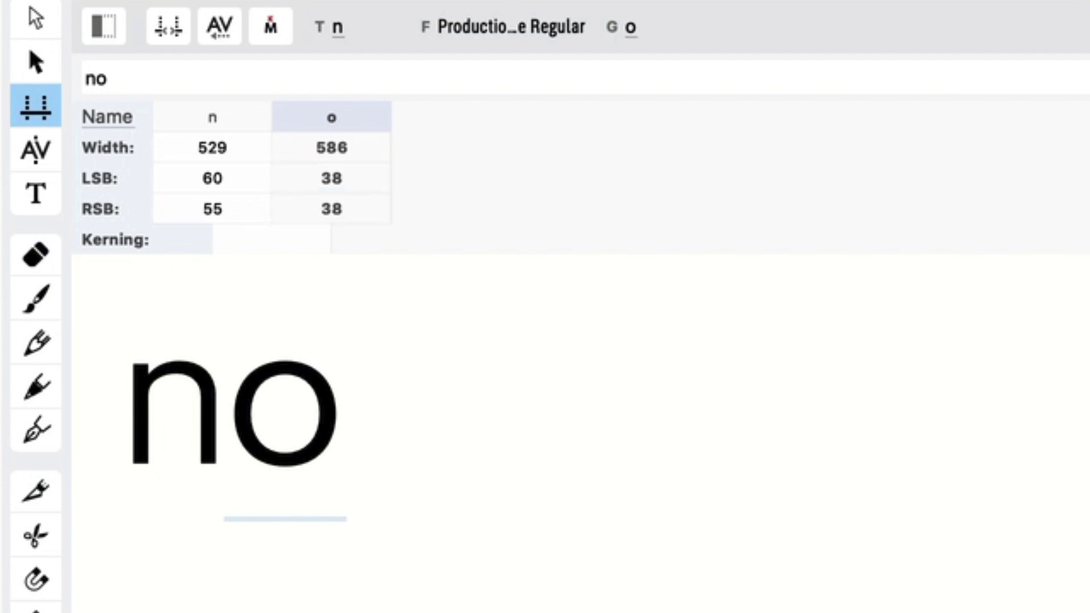